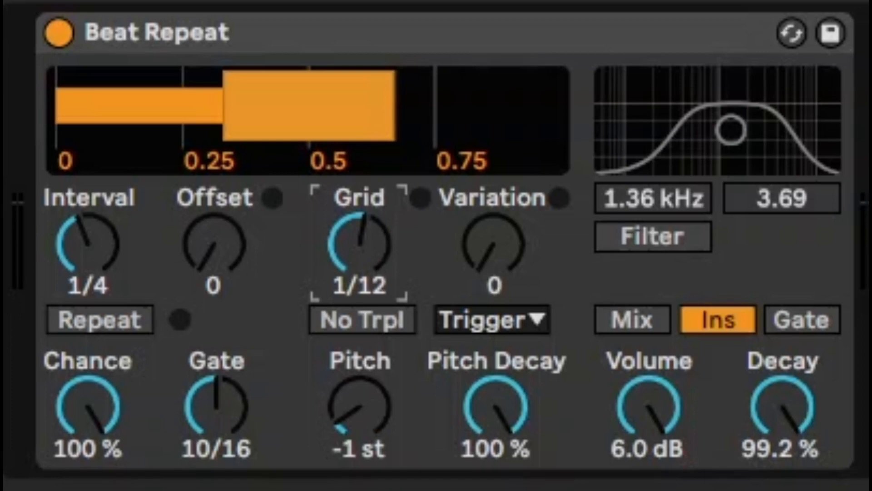
click(445, 33)
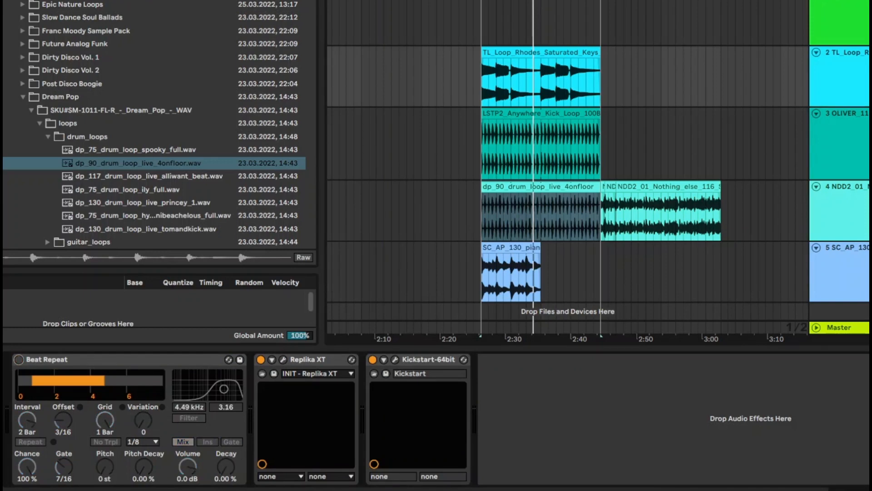
Step: Bypass the Replika XT and Kickstart effects, and play back the TL_Loop_Rhodes clip without them
click(261, 359)
click(372, 359)
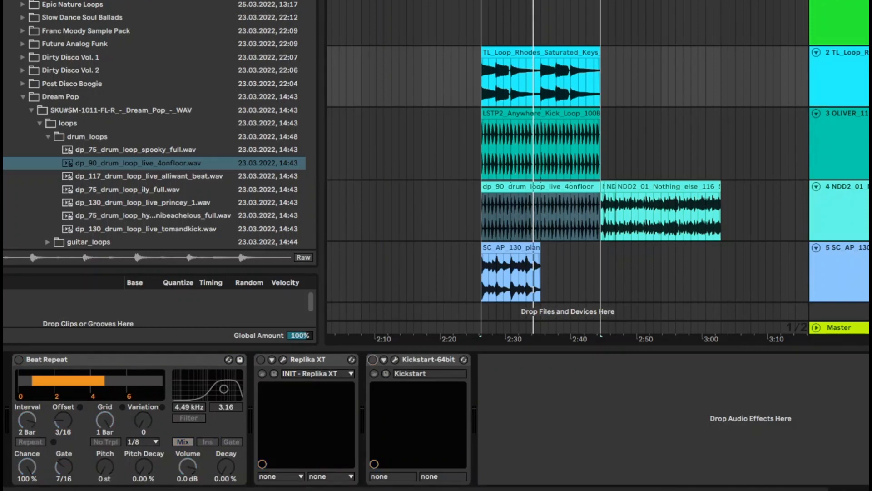
click(536, 53)
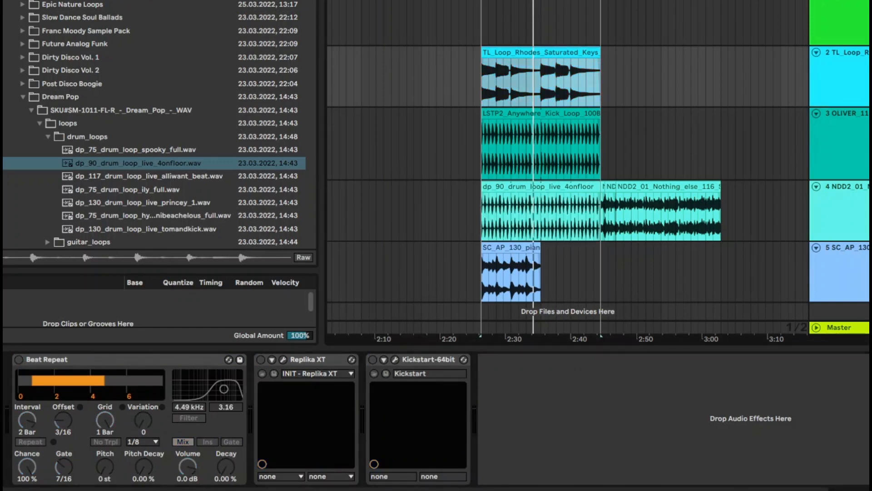
key(space)
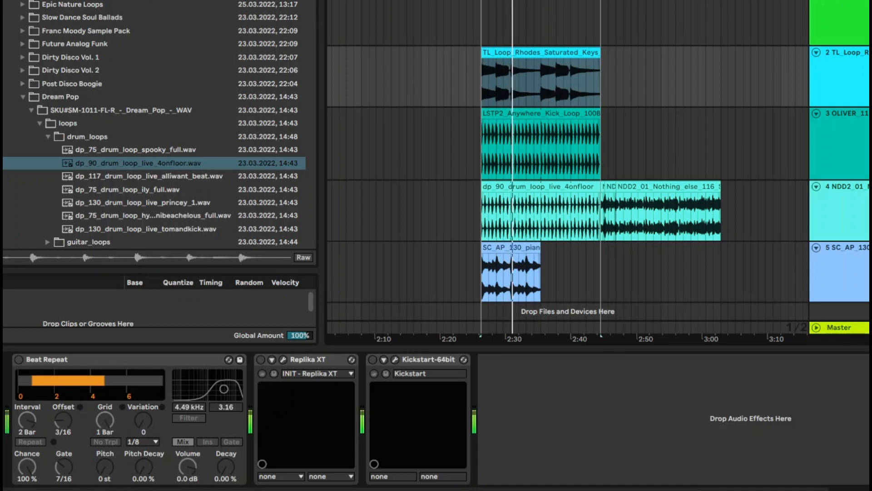
Step: Add a second Beat Repeat with default settings directly after the bypassed one and select it
click(114, 359)
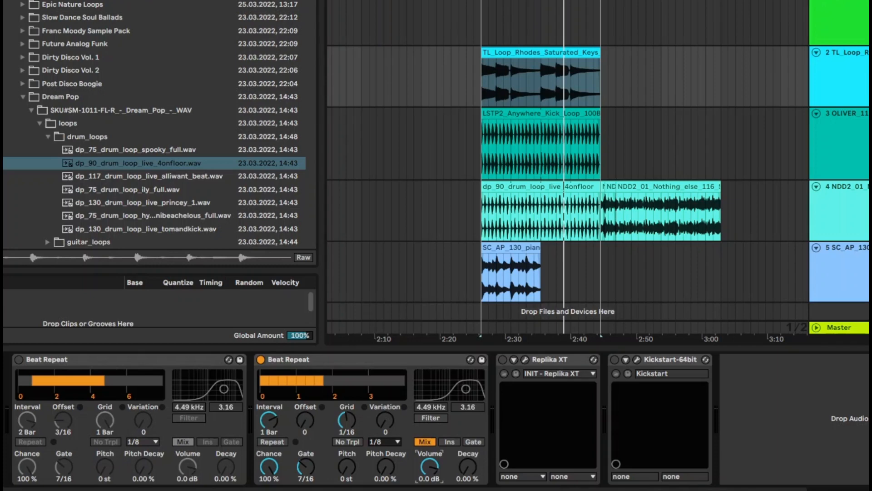
click(363, 360)
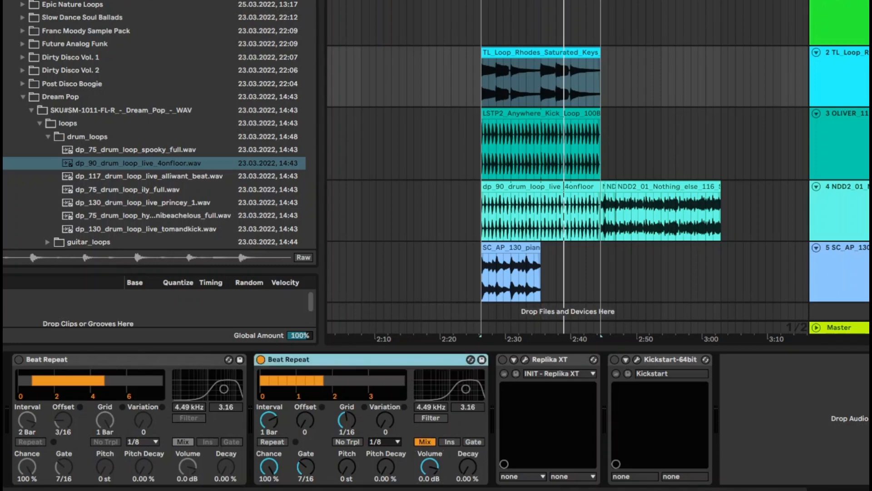
key(space)
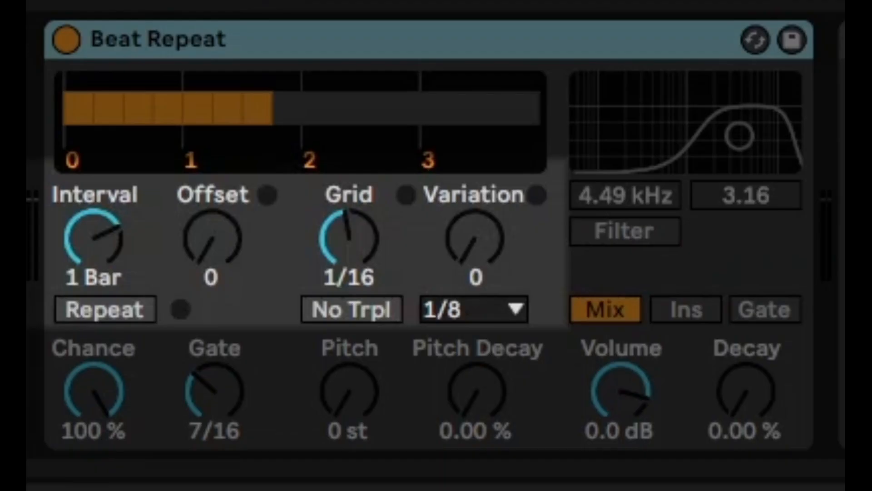
Step: Try out Grid values of 1/32 and 1/8 on the new Beat Repeat
click(269, 420)
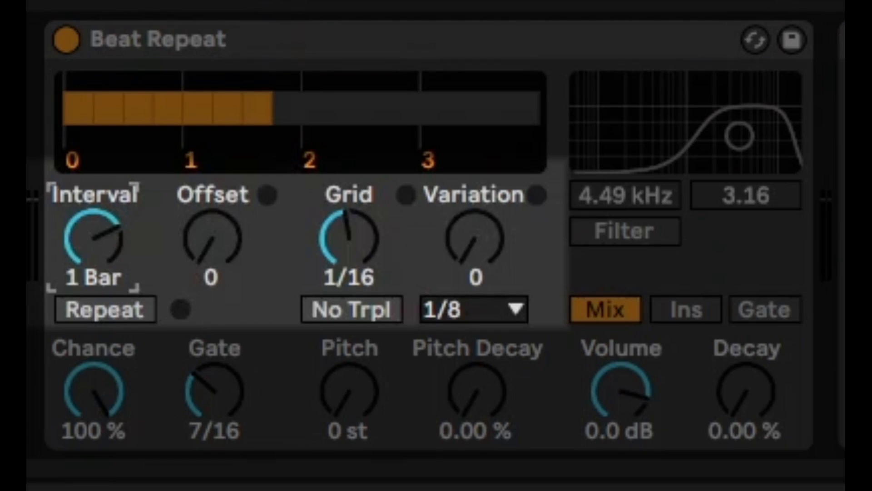
click(212, 237)
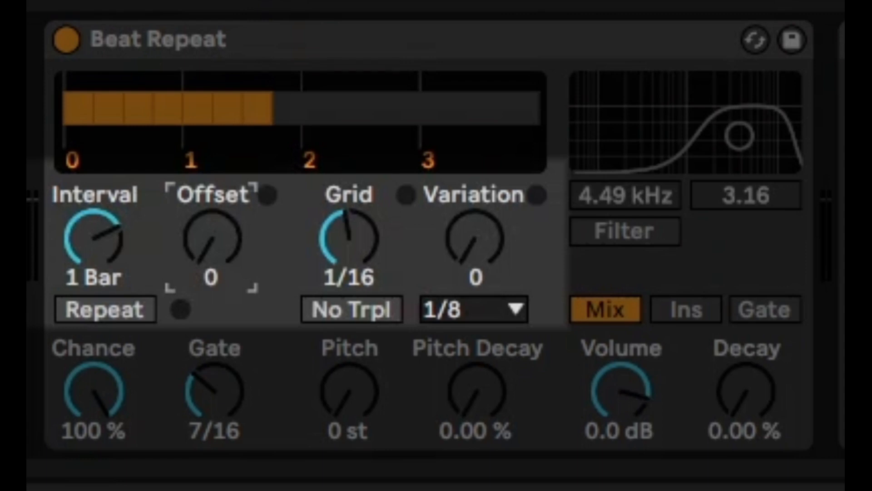
mouse_move(212, 237)
mouse_down()
mouse_move(212, 174)
mouse_move(212, 237)
mouse_up()
click(349, 237)
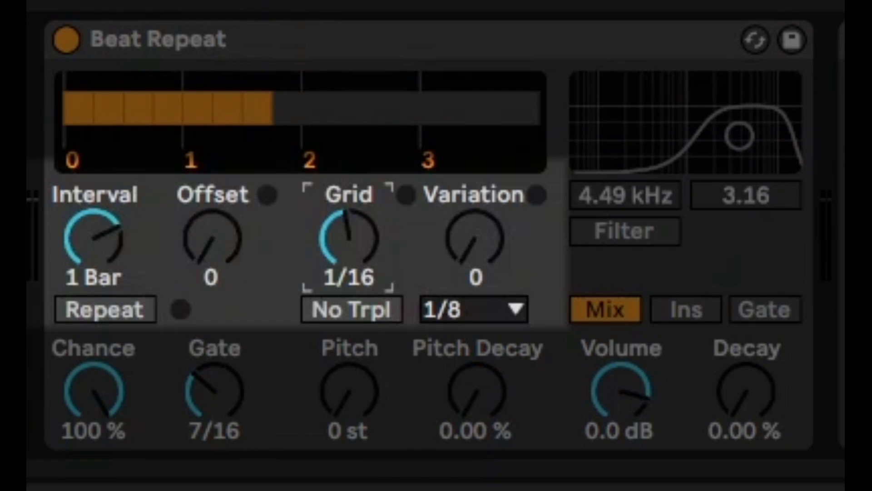
drag(349, 238, 349, 248)
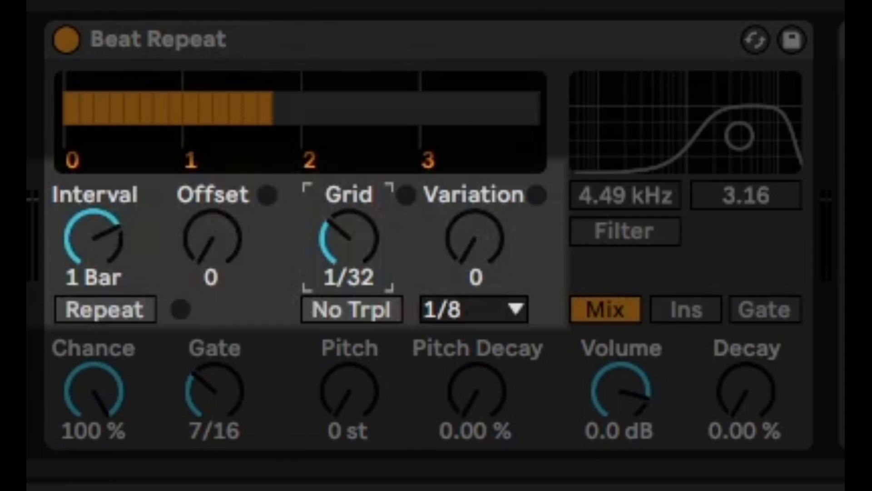
drag(348, 245, 349, 230)
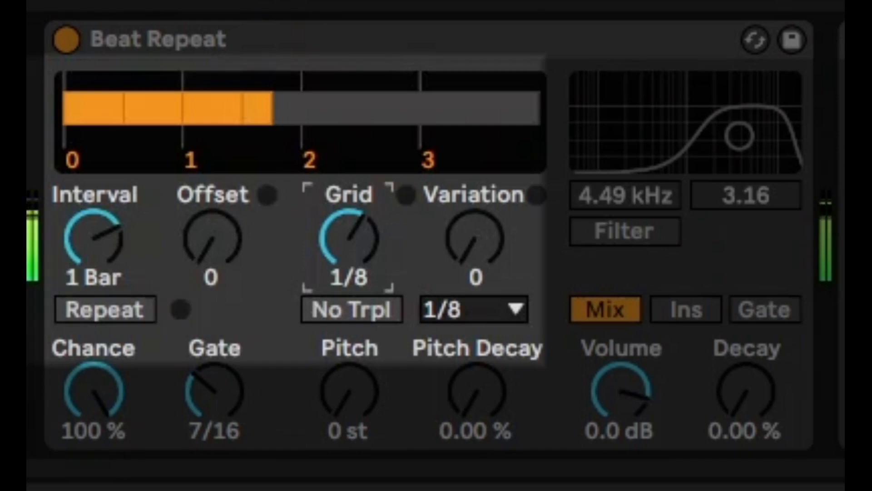
Step: Step the Grid down through 1/12, 1/24 and 1/32 to 1/48 during playback
key(Down)
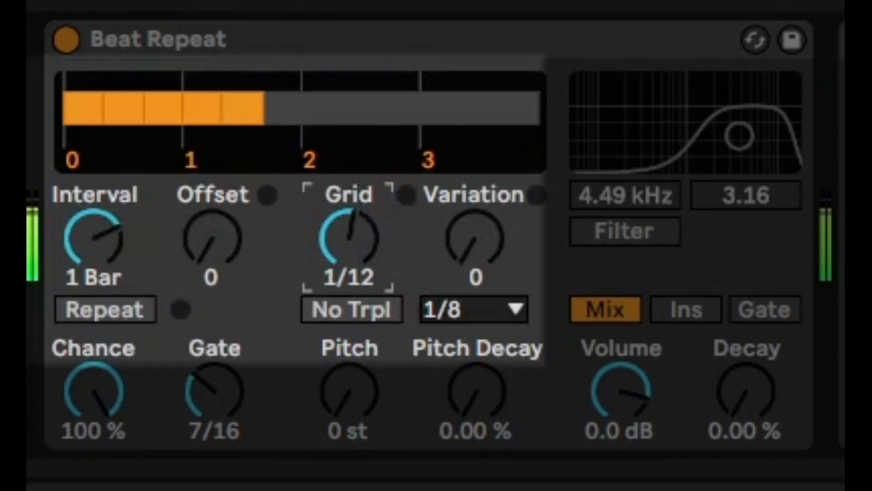
key(Down)
key(Down)
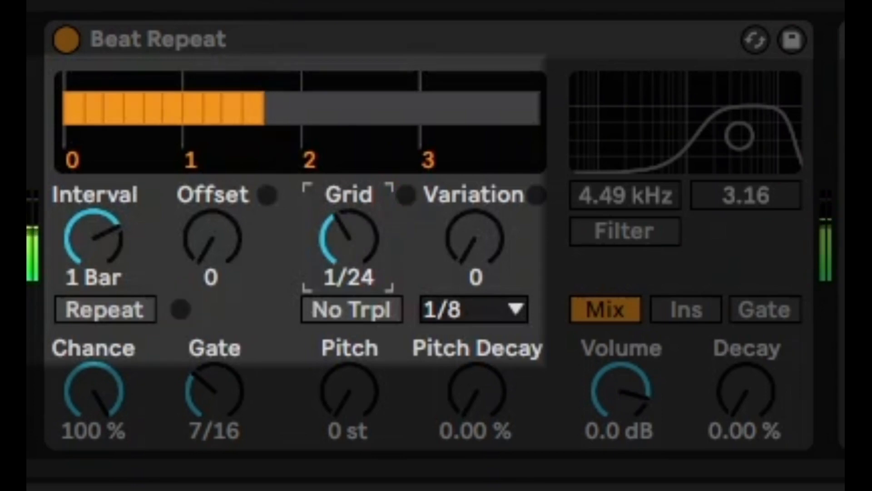
key(Down)
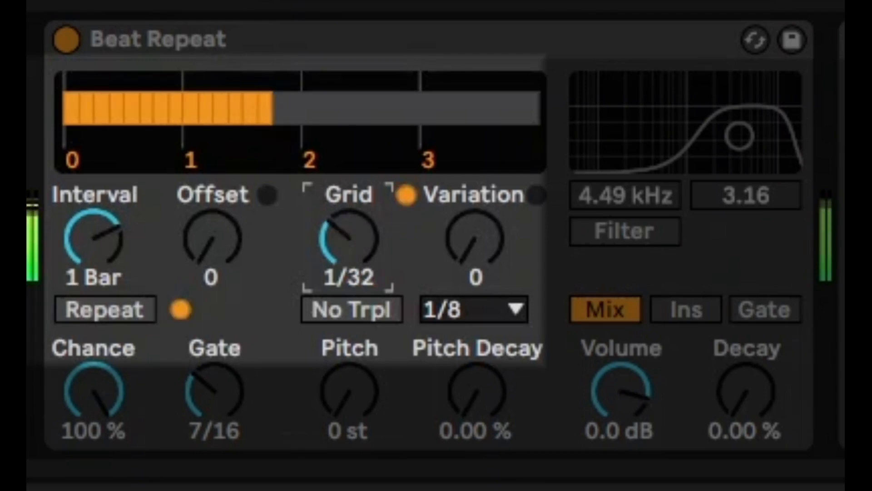
key(Down)
Step: Set the Beat Repeat Offset to 3/16 so the repeats start further into the bar
click(212, 238)
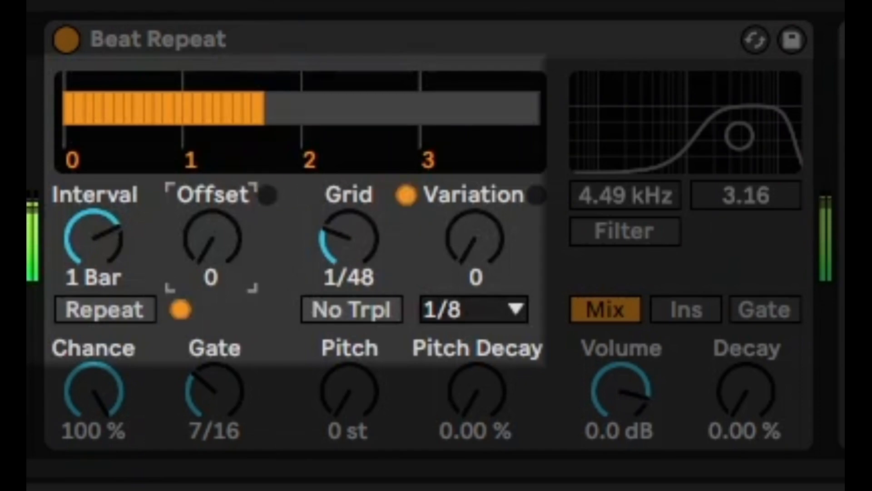
key(Up)
key(Up)
key(Up)
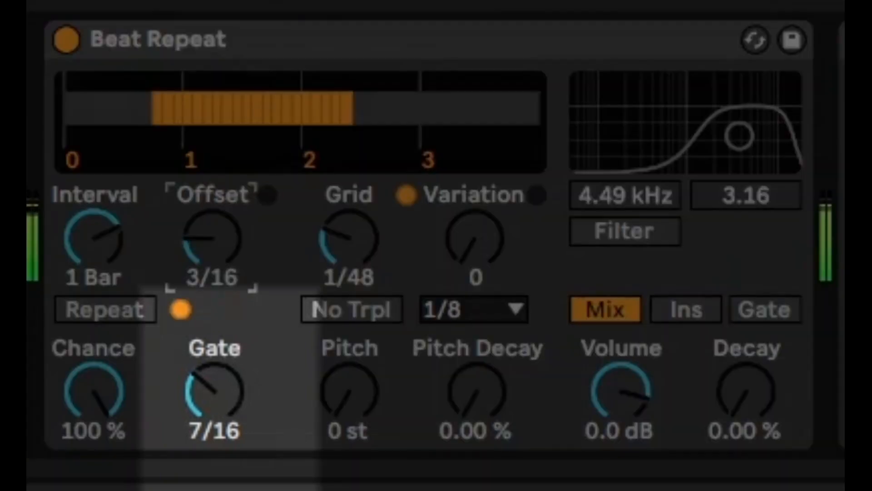
Step: Shorten the Gate to 1/16 for comparison and set it to 6/16
click(214, 391)
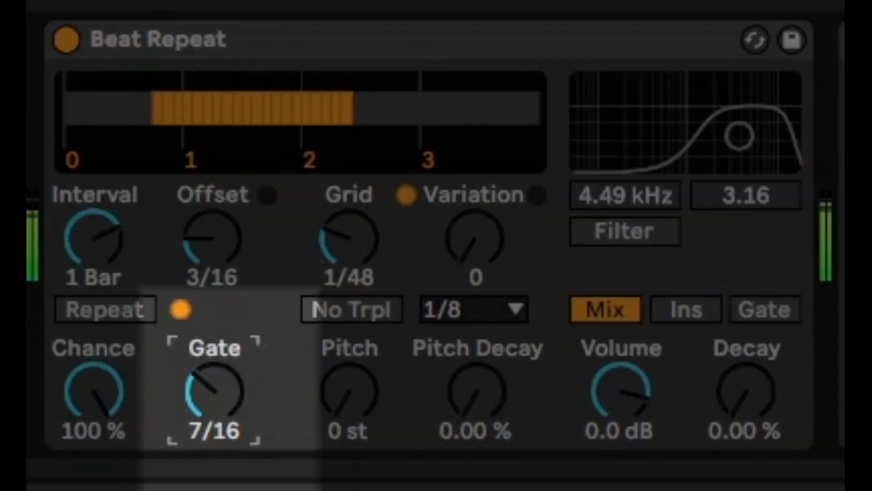
drag(214, 390, 215, 431)
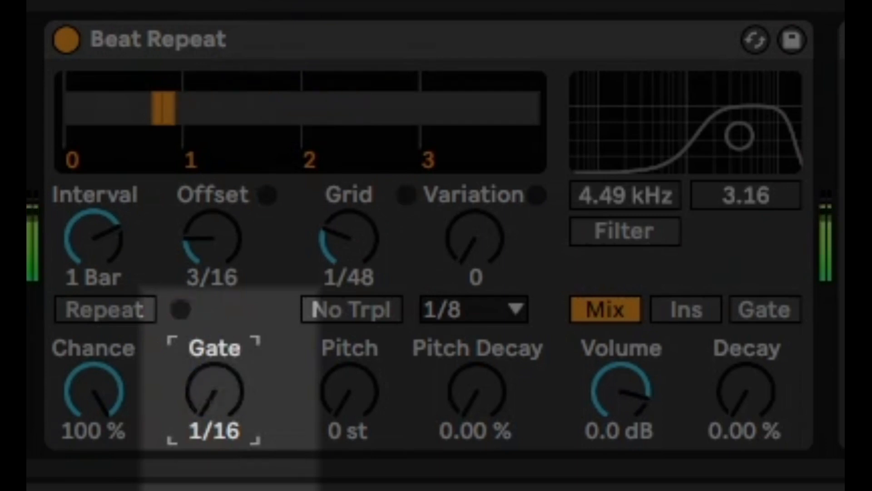
drag(214, 432, 215, 358)
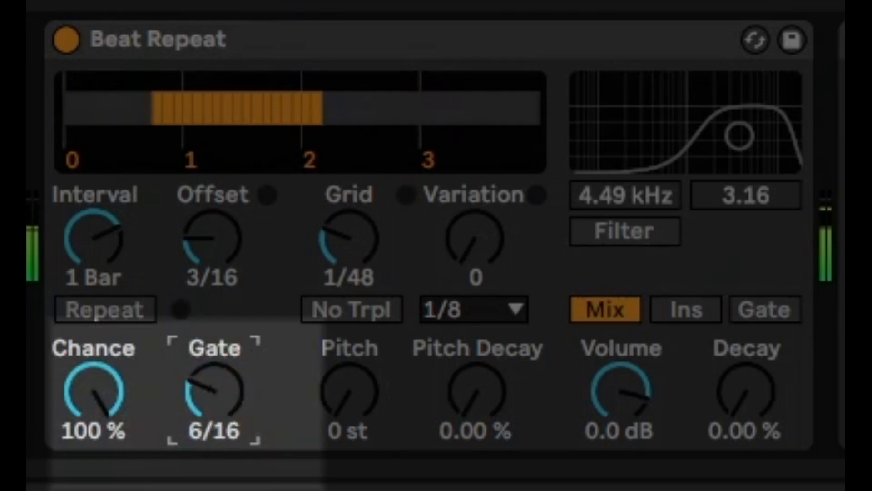
Step: Try the repeat Chance at 18.3 % and return it to 100 %
drag(93, 391, 93, 430)
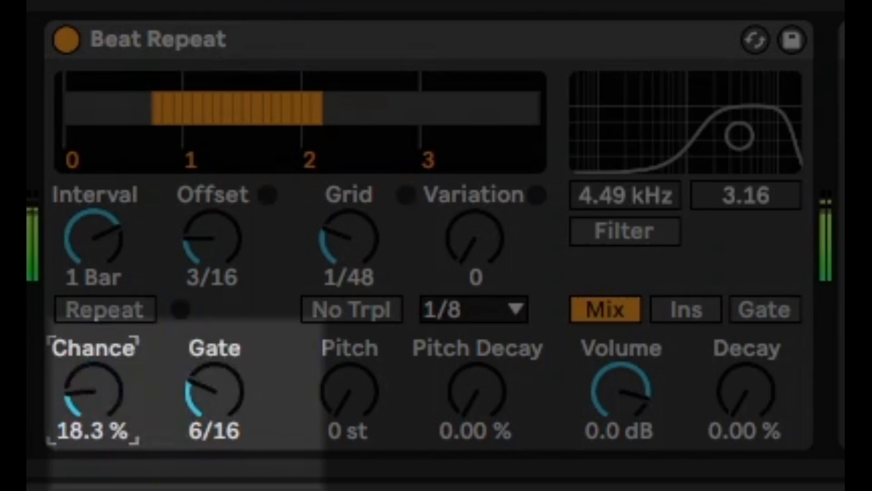
drag(93, 390, 93, 350)
Step: Reset the Offset to 0 and set the Grid Variation to 2 after trying a value of 7
click(476, 277)
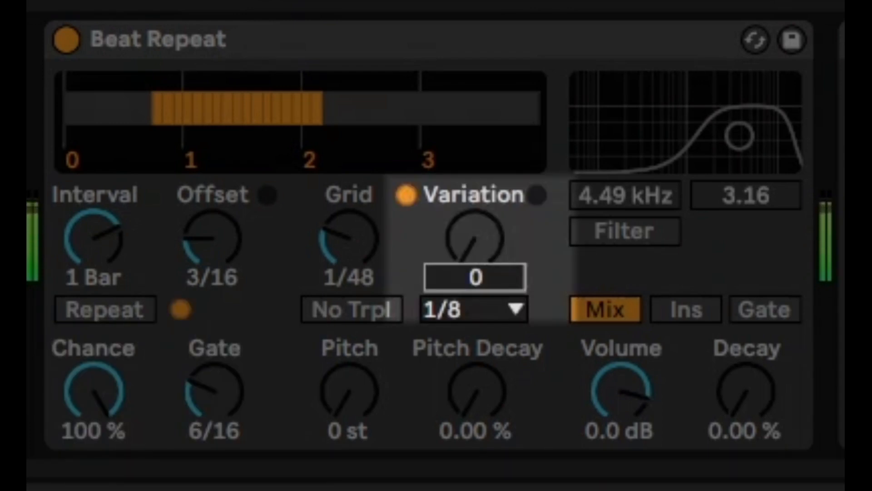
drag(476, 239, 475, 202)
drag(475, 238, 475, 193)
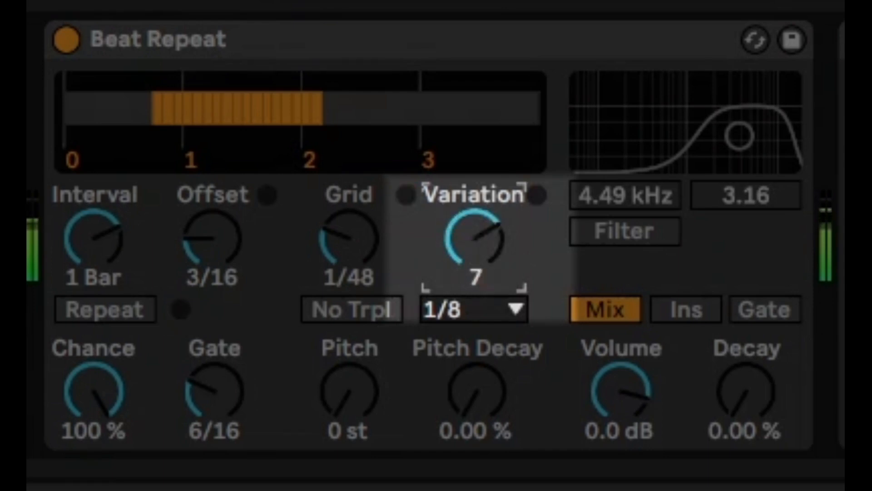
drag(212, 238, 212, 273)
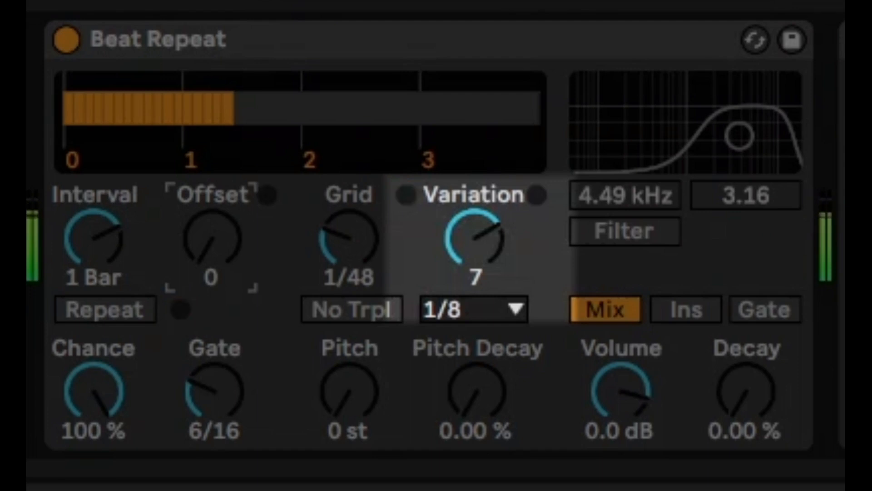
drag(475, 239, 475, 261)
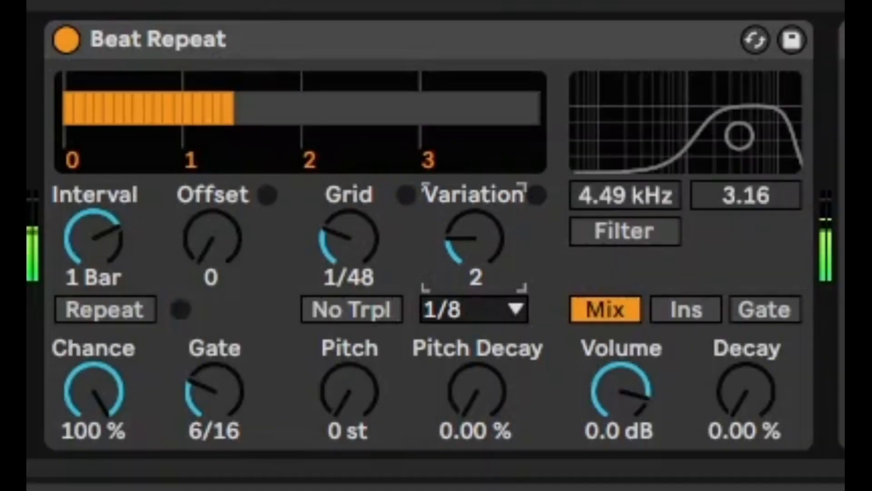
Step: Set the Pitch of the repeats to -1 st and the Pitch Decay to 10.3 %
drag(350, 391, 350, 385)
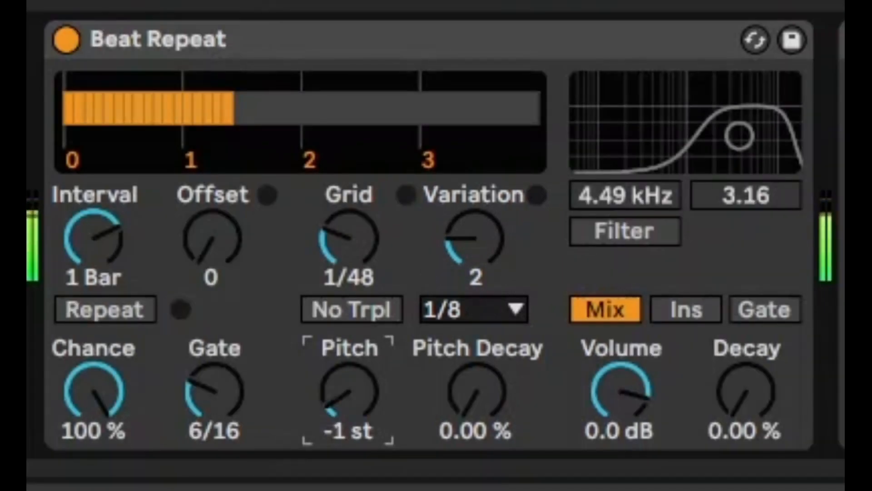
mouse_move(350, 385)
mouse_down()
mouse_move(350, 372)
mouse_move(349, 384)
mouse_up()
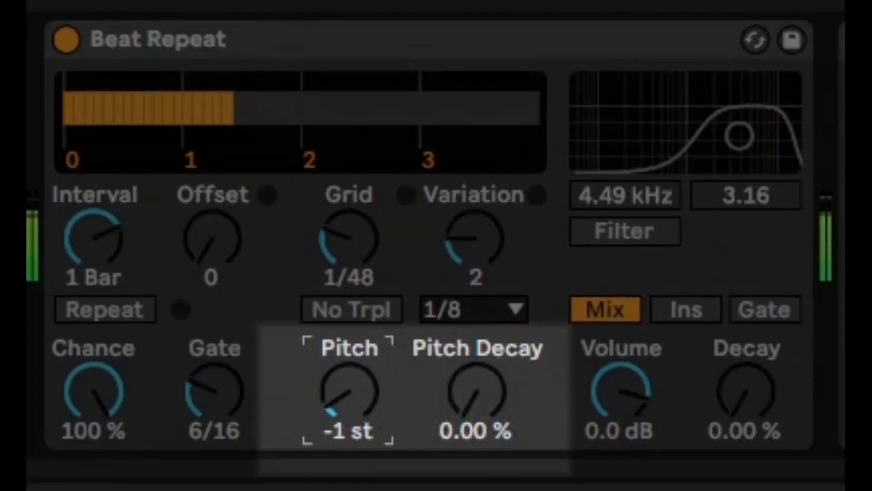
click(476, 390)
drag(476, 390, 476, 386)
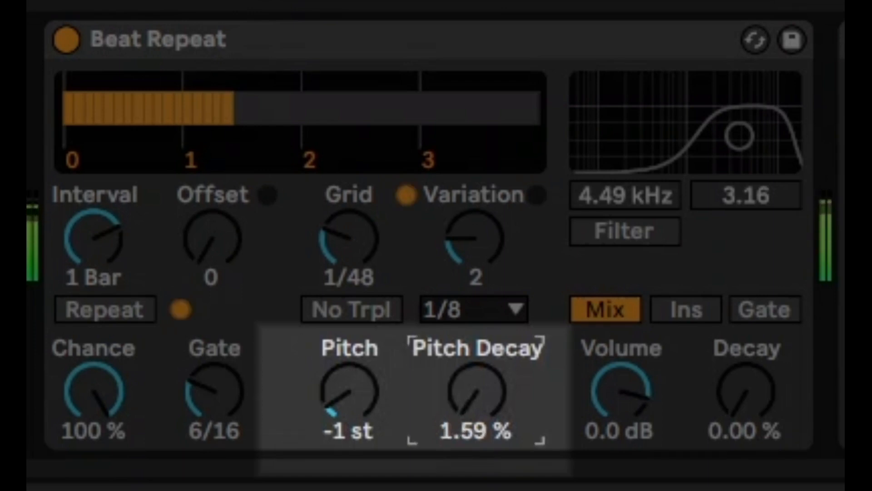
drag(477, 386, 477, 374)
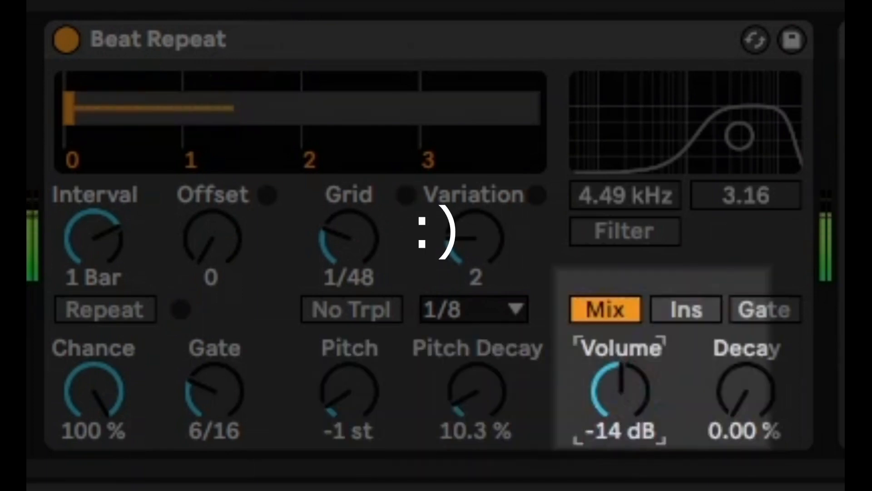
Step: Set the repeat Volume to -2.3 dB and turn on the Filter with a 2.17 kHz frequency and a width of 5.81
drag(620, 391, 621, 363)
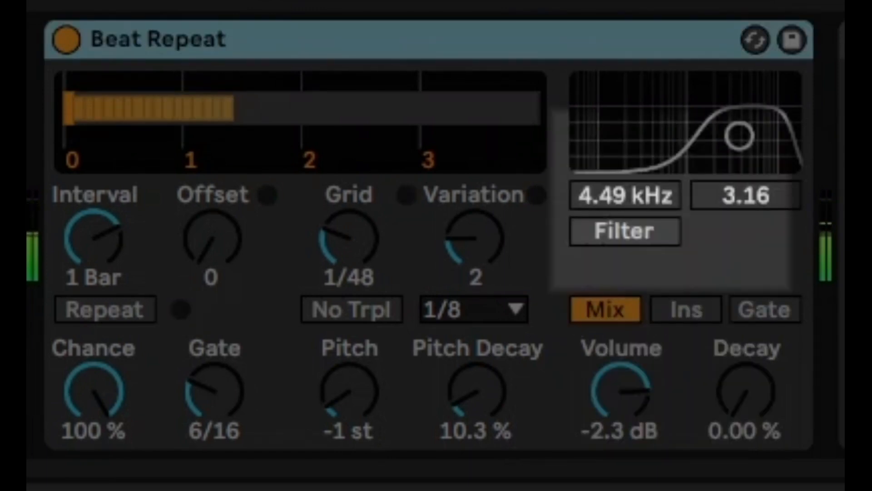
click(625, 232)
drag(740, 136, 747, 116)
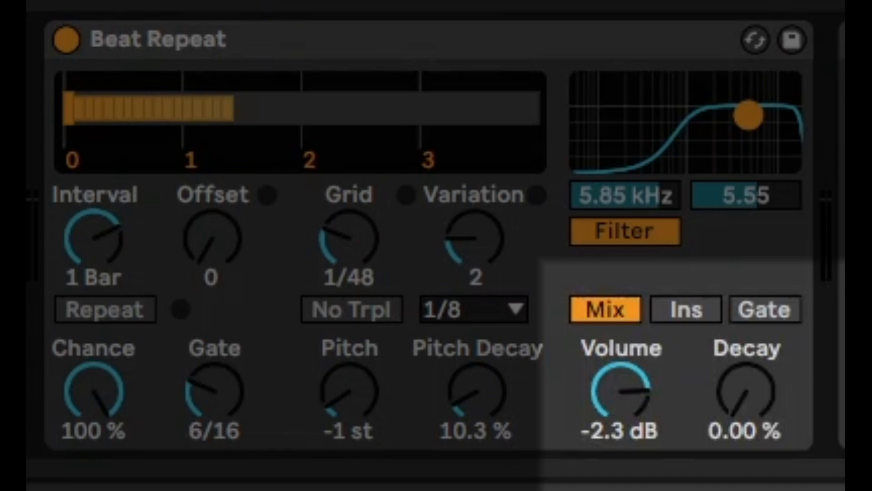
drag(749, 115, 714, 113)
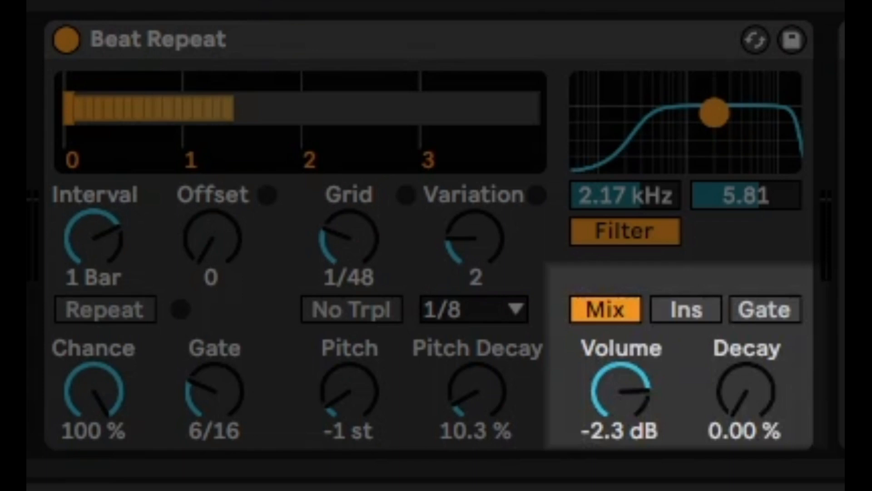
Step: Switch the output mode to Ins during playback and move the filter to 6.25 kHz with a width of 3.42
key(space)
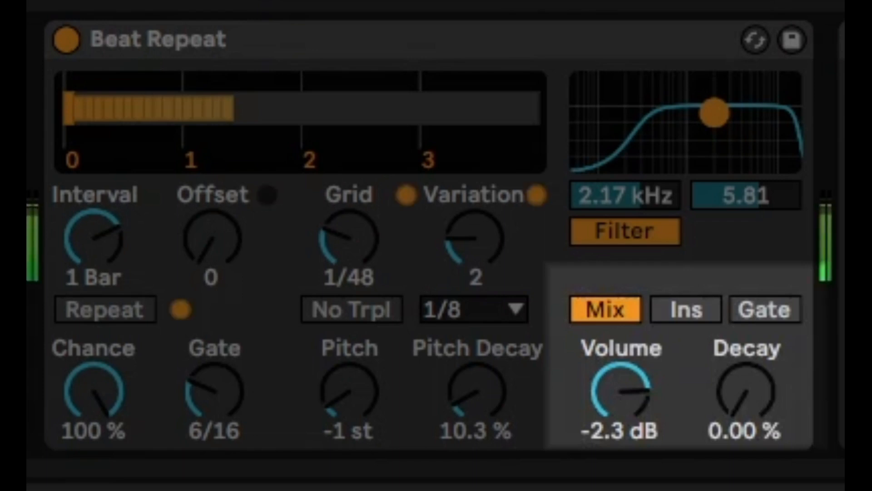
click(686, 310)
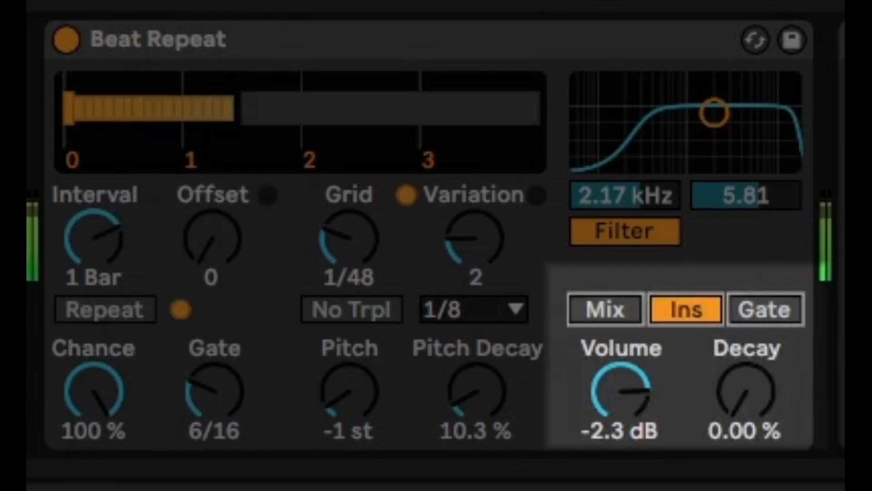
drag(715, 112, 751, 133)
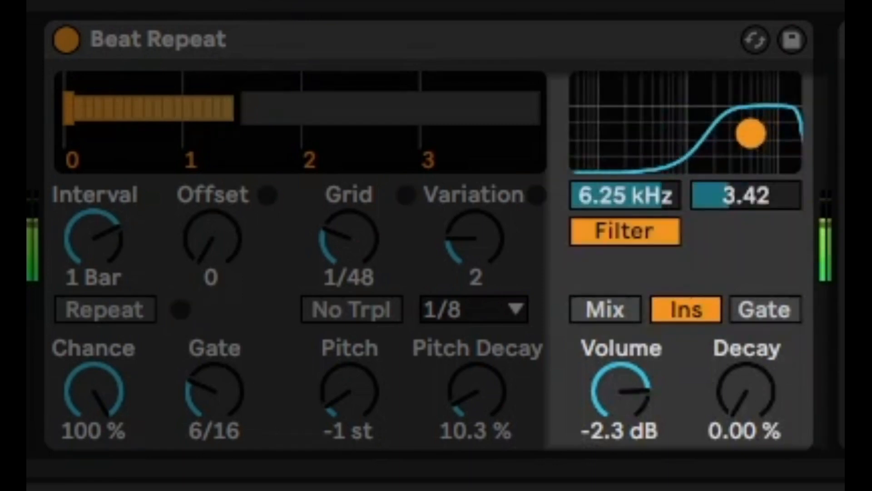
Step: Switch Beat Repeat's output mode to Gate and move the filter to 319 Hz with a width of 2.36
click(765, 310)
drag(751, 134, 648, 142)
Step: Set the Gate length to 14/16, the Offset to 7/16, the Grid to 1/12 and the Variation to 4
drag(214, 390, 214, 366)
drag(213, 238, 212, 217)
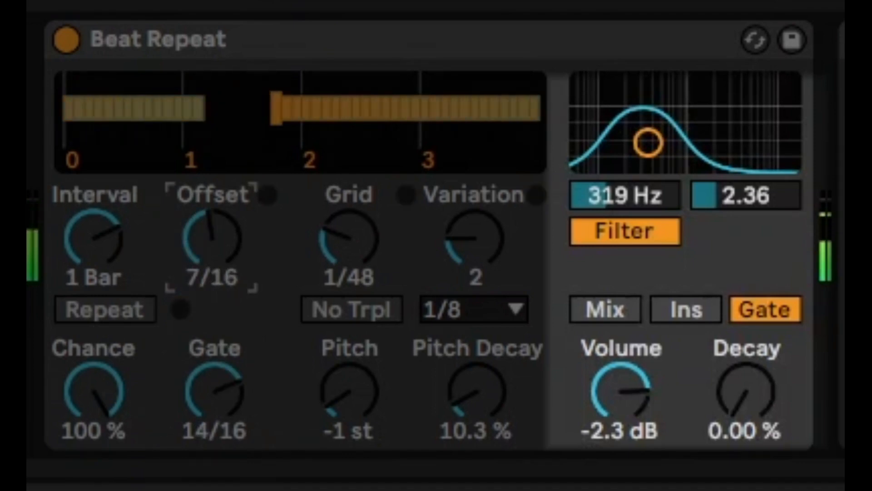
drag(348, 238, 349, 226)
drag(475, 238, 475, 225)
mouse_move(349, 238)
mouse_down()
mouse_move(348, 198)
mouse_move(349, 225)
mouse_up()
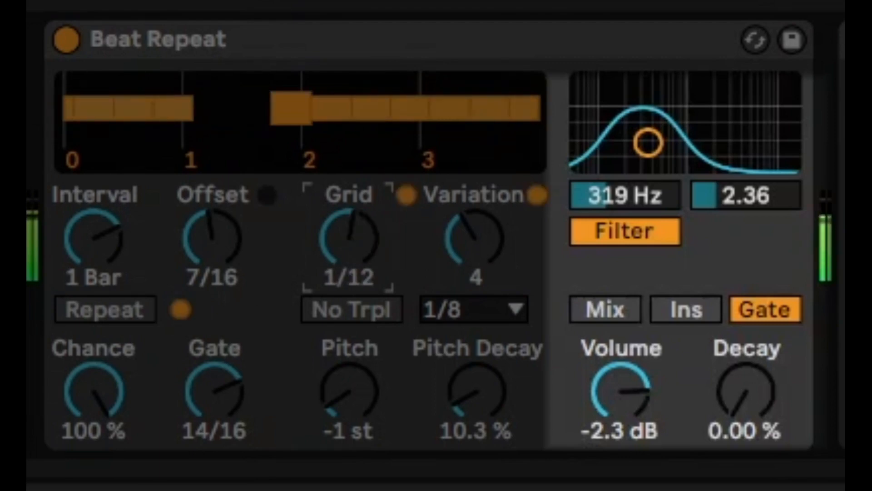
Step: Switch the output mode to Mix and set the repeat Volume to -10 dB and the Decay to 86.5 %
click(605, 309)
drag(620, 390, 620, 404)
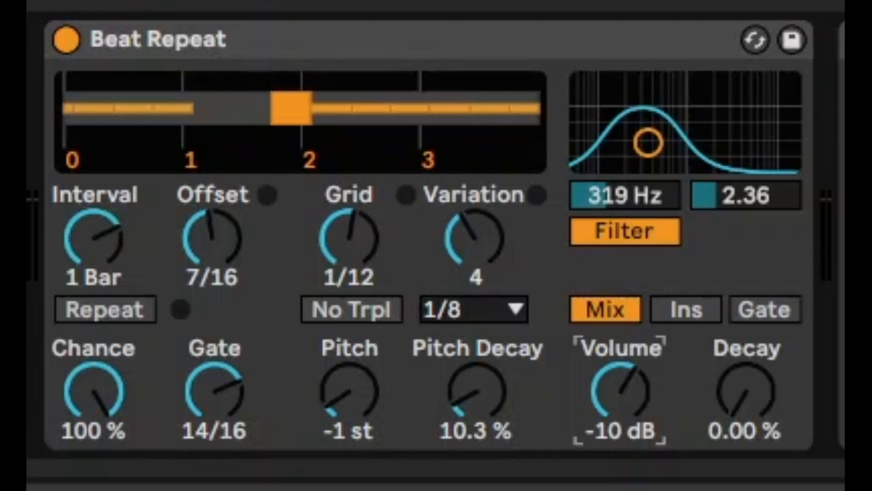
click(746, 391)
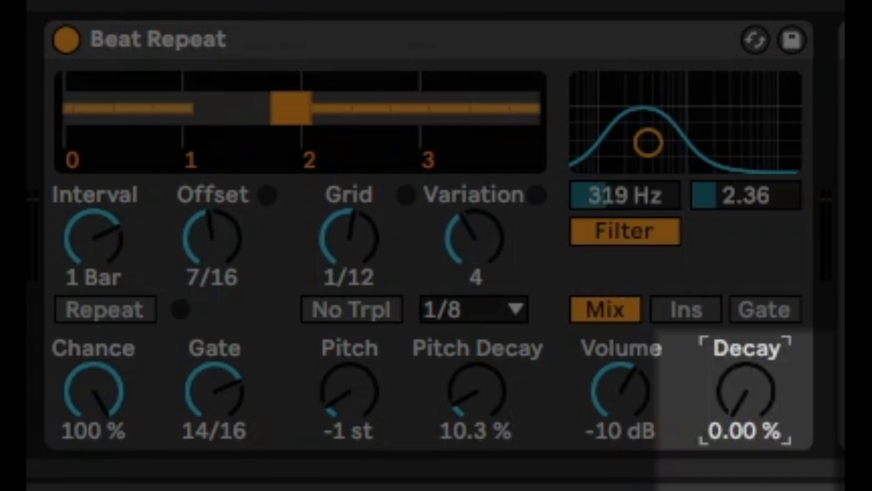
drag(746, 391, 746, 314)
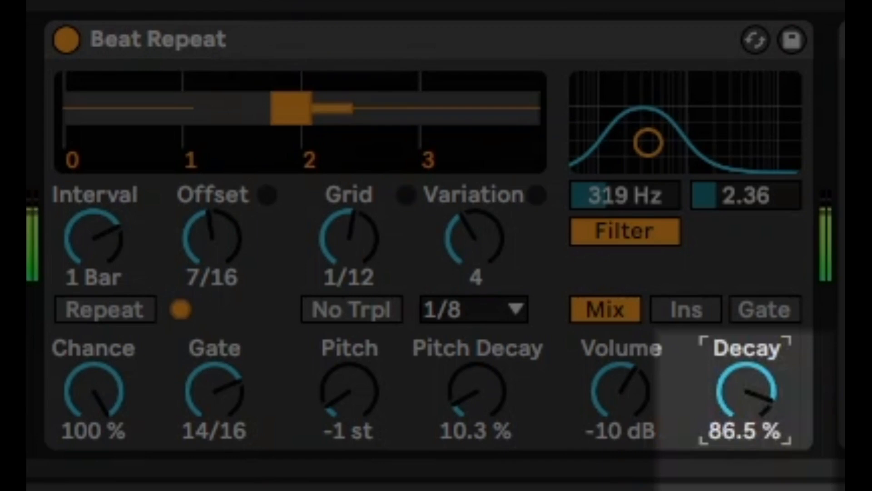
Step: Reset the Offset and Variation to 0 and set the Grid to 1/16
double_click(212, 237)
click(93, 237)
drag(349, 277, 349, 282)
click(474, 238)
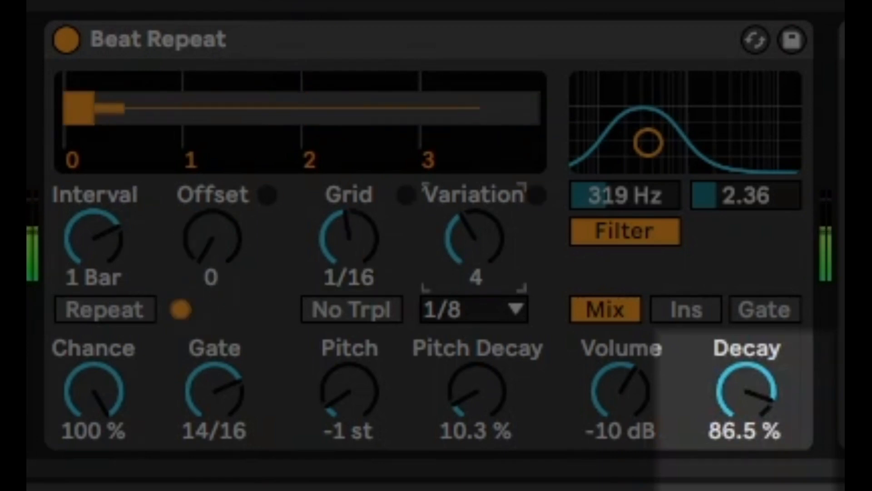
double_click(474, 237)
Step: Set the Decay to 30.2 %, trying the Gate output mode before switching to Ins
drag(746, 390, 746, 434)
click(765, 310)
mouse_move(746, 391)
mouse_down()
mouse_move(746, 353)
mouse_move(746, 413)
mouse_move(745, 377)
mouse_up()
click(687, 310)
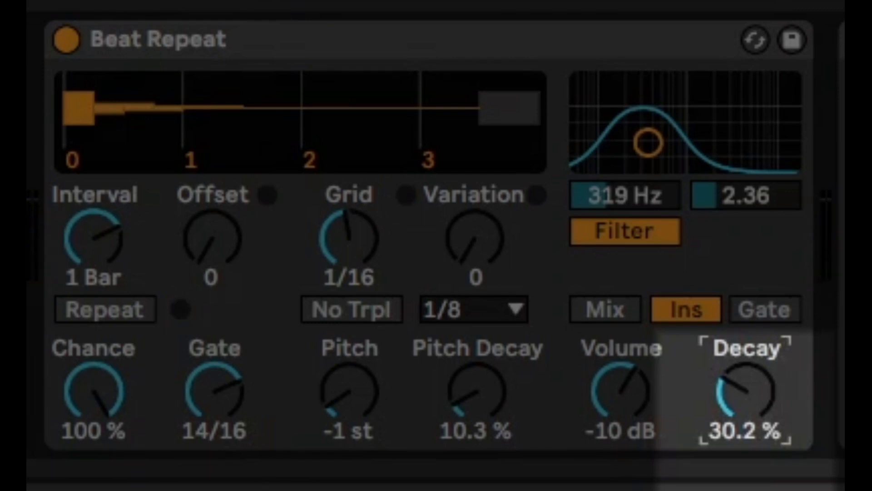
Step: Enable the Replika XT and Kickstart effects and turn on Beat Repeat's filter at 5.12 kHz with a width of 1.30
click(66, 39)
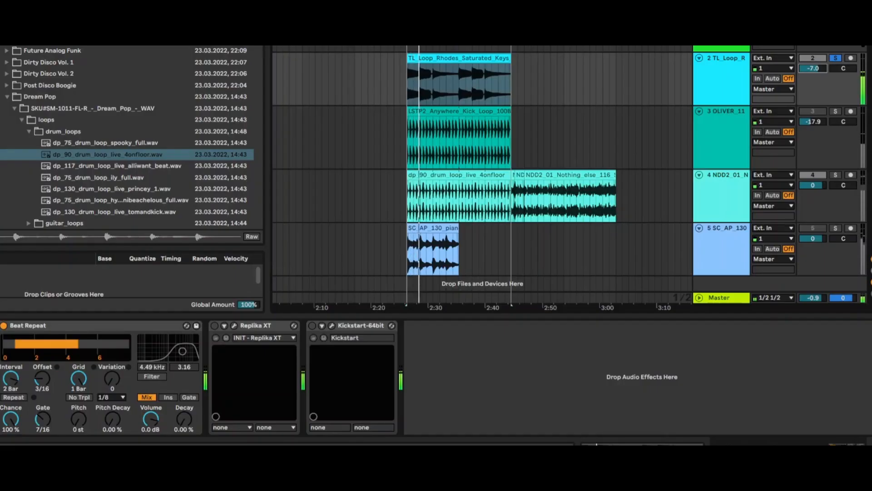
click(214, 326)
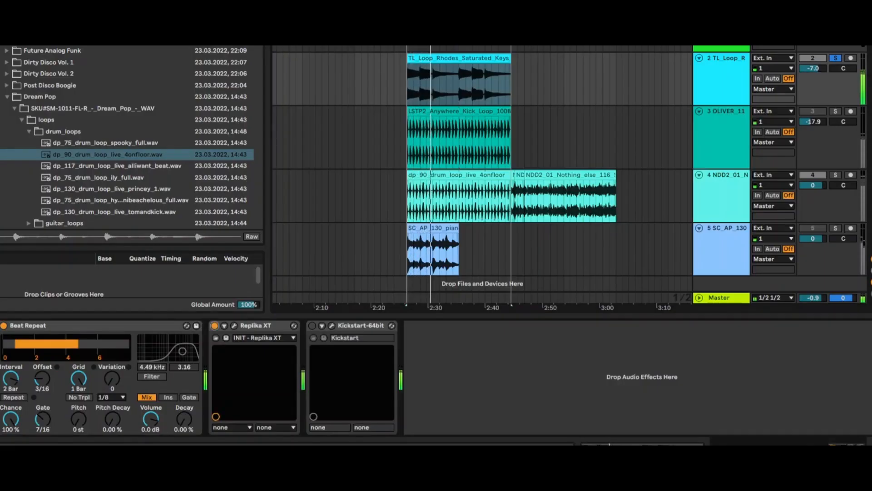
click(152, 376)
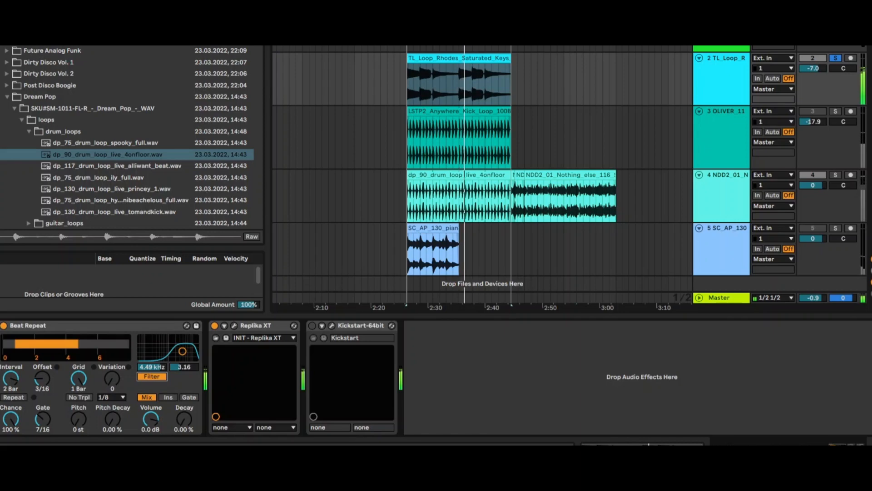
mouse_move(182, 351)
mouse_down()
mouse_move(146, 355)
mouse_move(184, 355)
mouse_up()
click(312, 325)
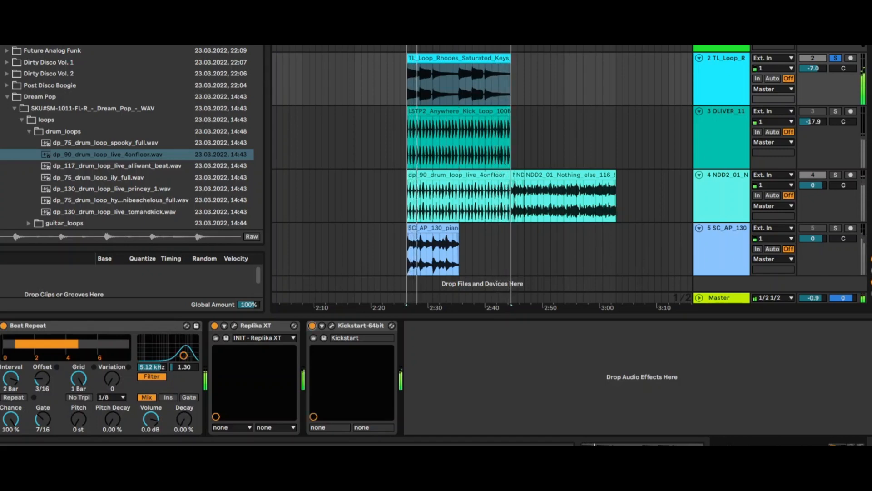
Step: Solo the kick loop track together with the Rhodes track and lower the Rhodes track's volume to -10.9
ctrl+click(835, 111)
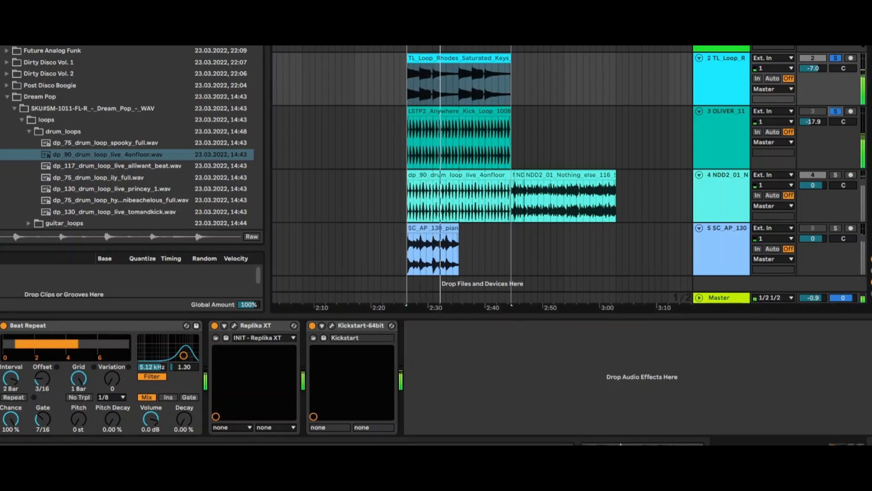
drag(812, 68, 812, 78)
Step: Move the filter to 981 Hz with a width of 0.50, set the Offset to 12/16, and toggle the Rhodes track's solo
mouse_move(184, 356)
mouse_down()
mouse_move(146, 357)
mouse_move(169, 356)
mouse_up()
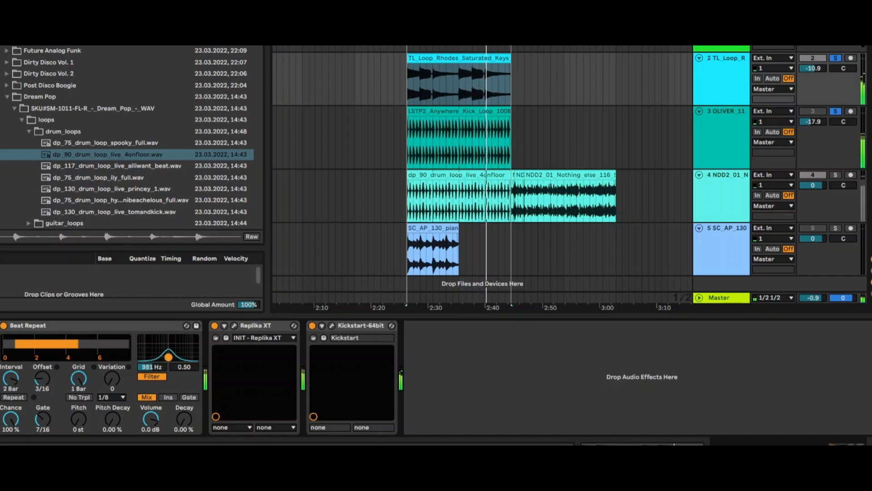
drag(41, 378, 41, 358)
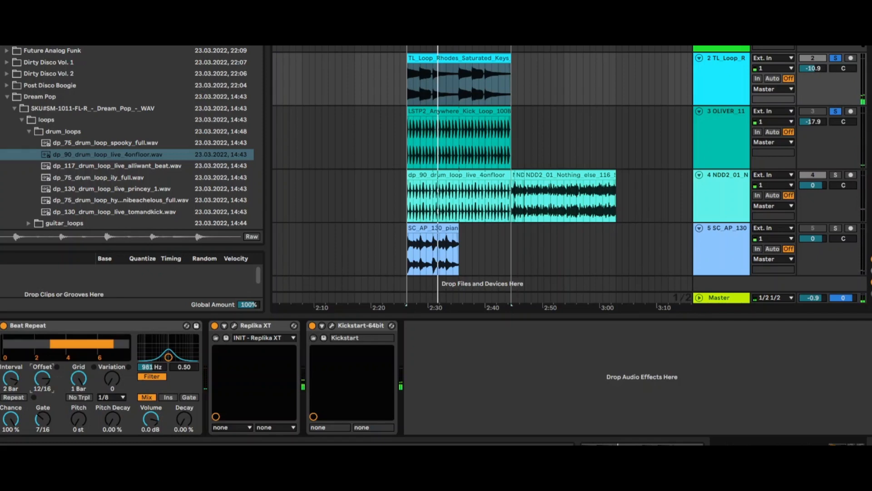
click(835, 58)
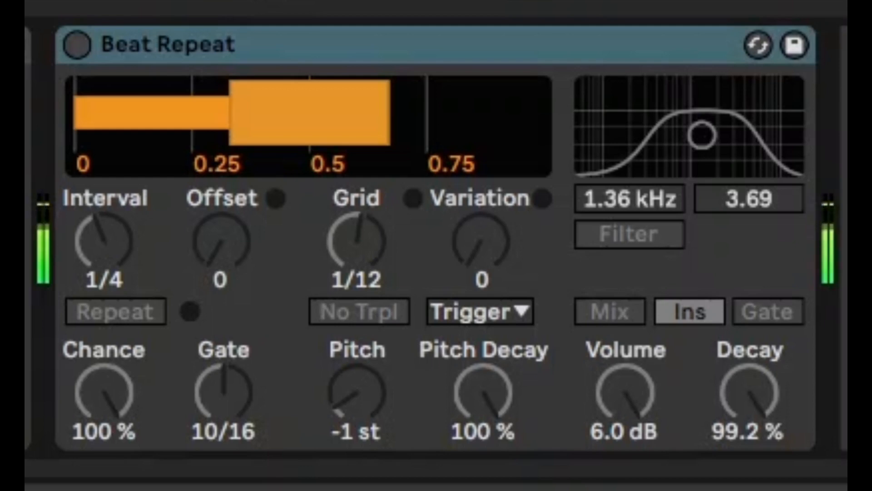
Step: Activate Beat Repeat and turn on its filter at 214 Hz with a width of 1.56
click(77, 45)
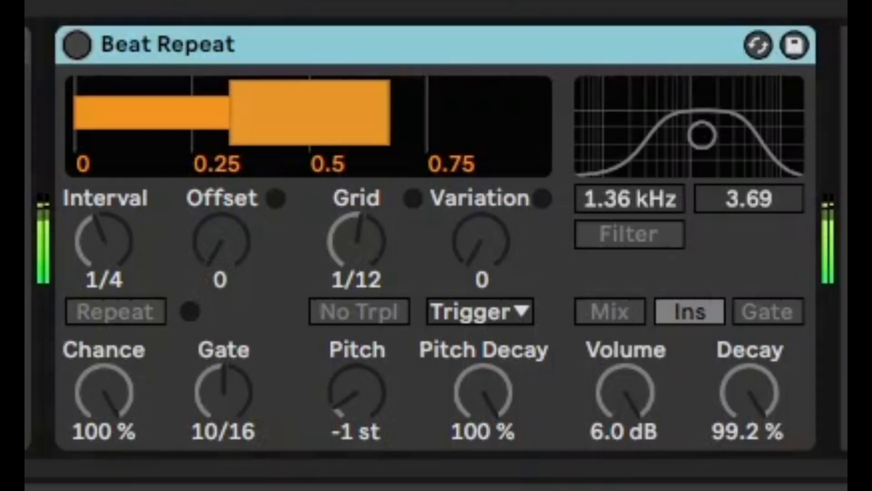
click(630, 235)
drag(702, 135, 636, 150)
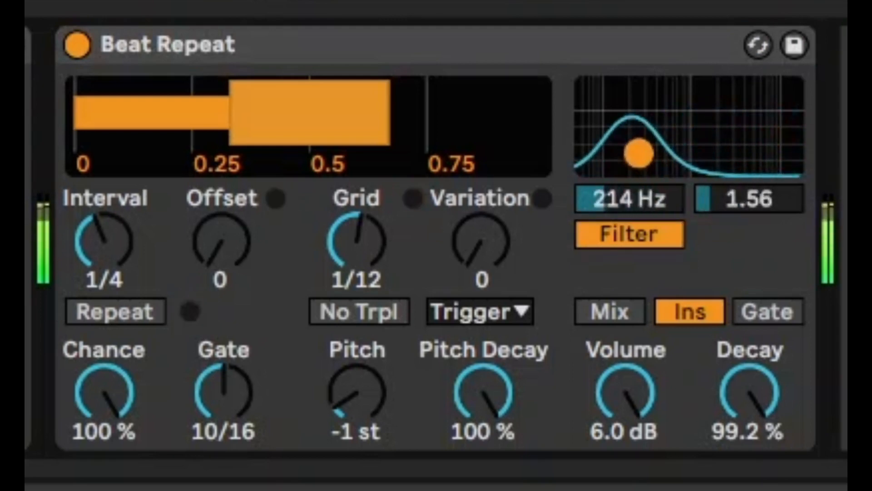
Step: Set the Offset to 8/16 and the Grid to 1/32, then adjust the Interval and raise the filter frequency
drag(222, 241, 222, 214)
drag(357, 241, 356, 261)
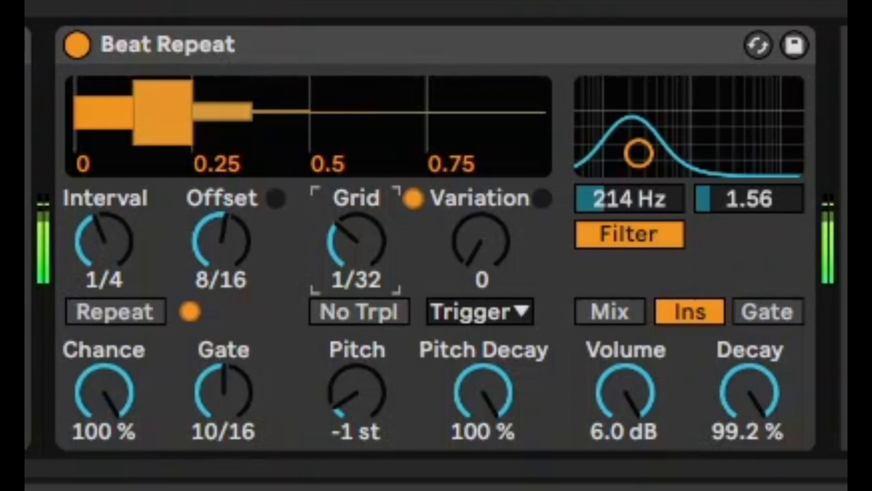
drag(103, 241, 104, 234)
drag(638, 154, 713, 146)
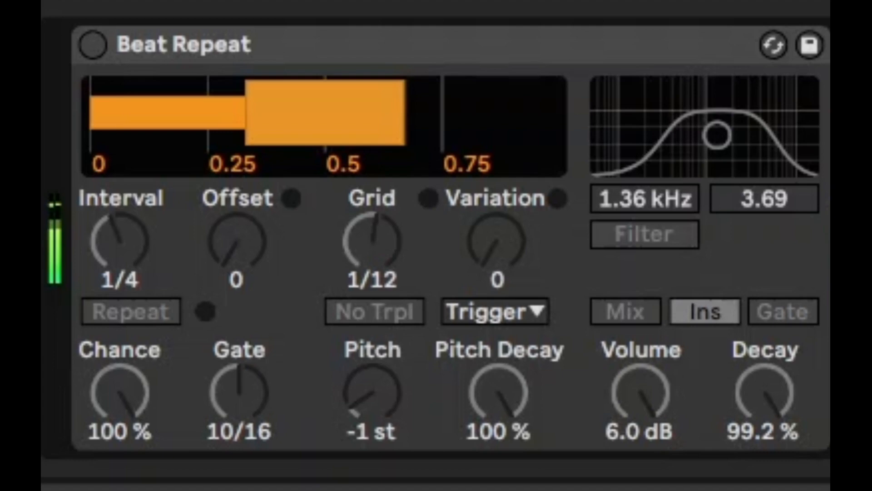
Step: Activate Beat Repeat and set the Decay to 66.7 % and the Grid to 1/8
click(93, 45)
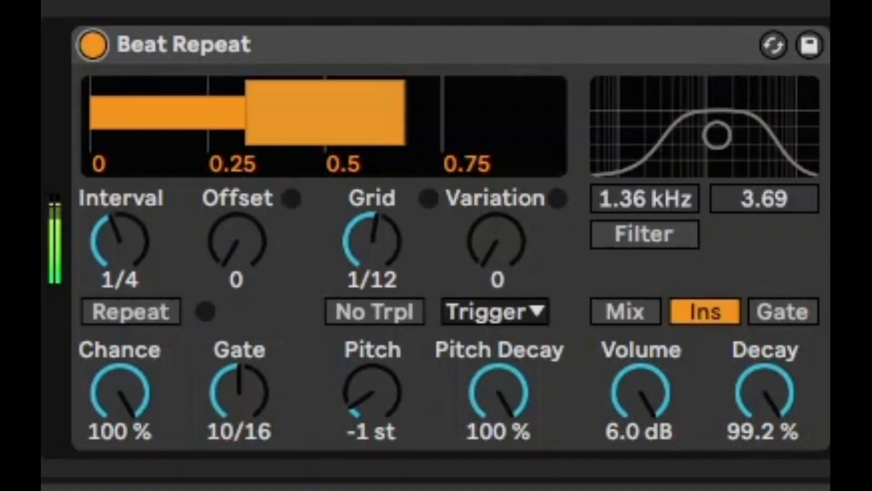
drag(764, 392, 764, 442)
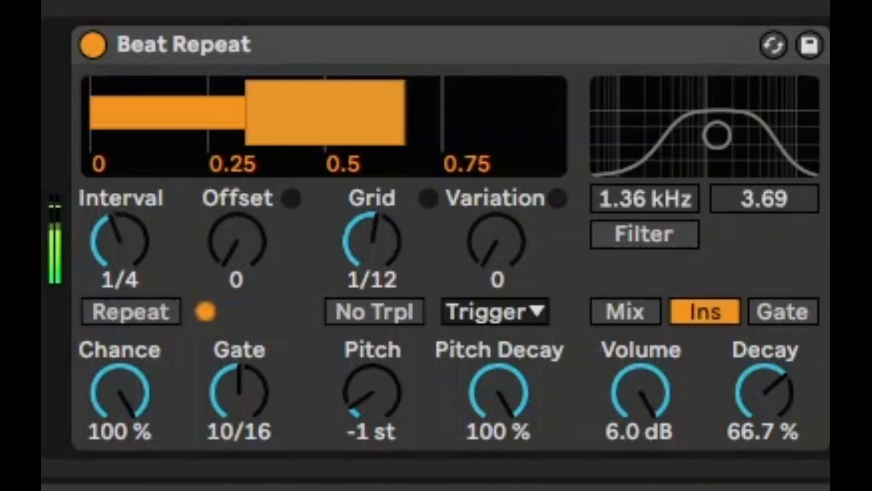
click(372, 240)
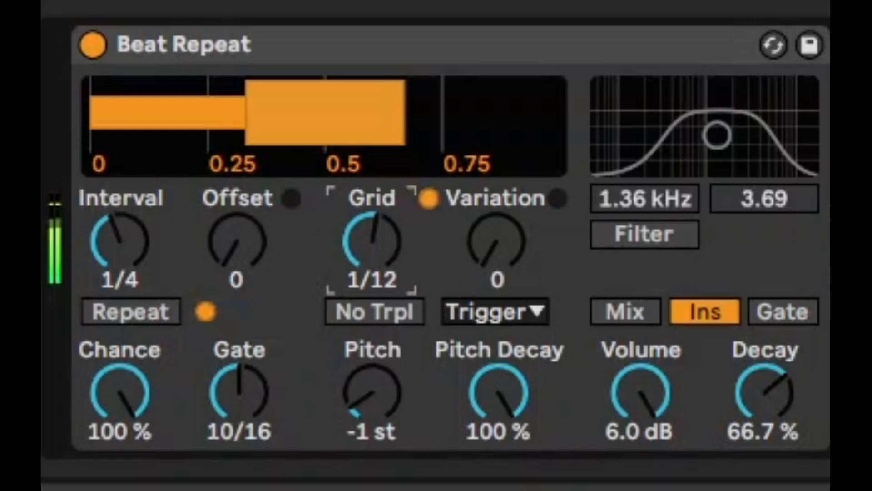
drag(372, 241, 372, 234)
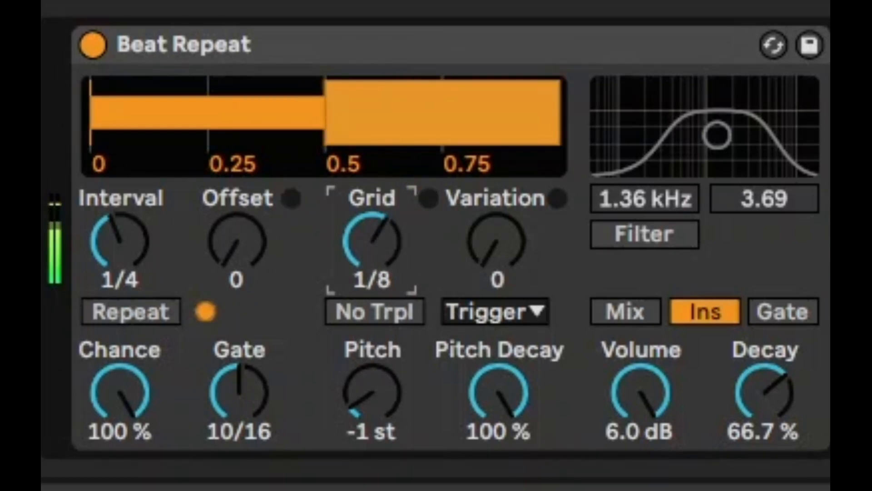
Step: Try the Gate output mode, return to Ins, and reduce the Decay to 27.0 %
mouse_move(765, 392)
mouse_down()
mouse_move(765, 421)
mouse_move(764, 407)
mouse_up()
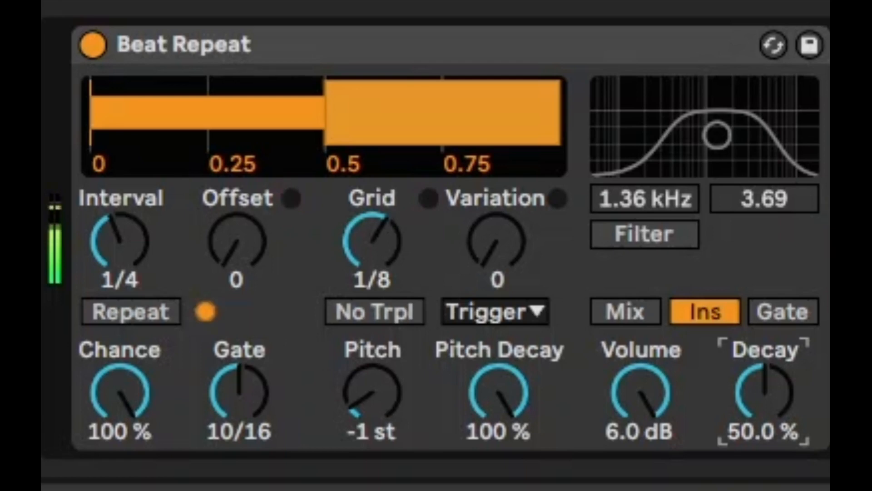
click(783, 312)
drag(764, 392, 764, 396)
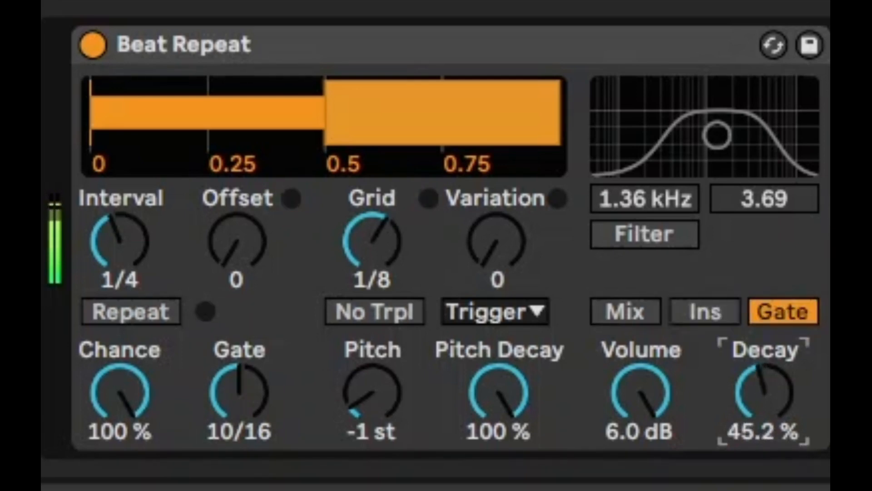
click(706, 312)
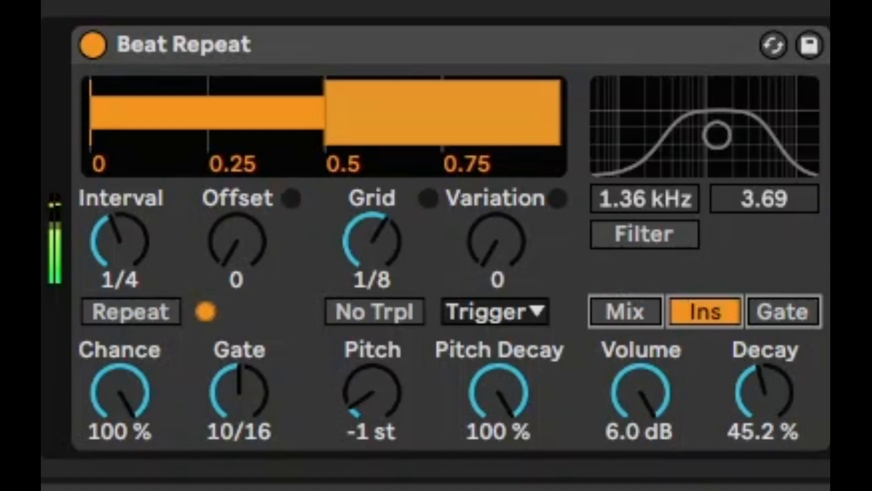
mouse_move(765, 391)
mouse_down()
mouse_move(765, 372)
mouse_move(765, 400)
mouse_up()
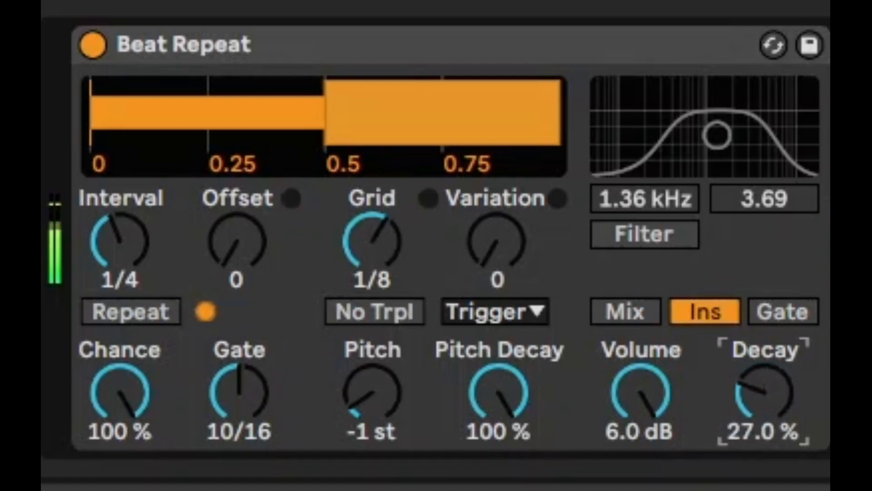
Step: Turn on the filter, move it to 1.20 kHz with a width of 1.30, and switch it off again
click(645, 235)
drag(718, 135, 712, 156)
click(644, 234)
Step: Set the Grid to 1/16, the Decay to 18.3 % and the repeat Volume to -1.0 dB
click(372, 241)
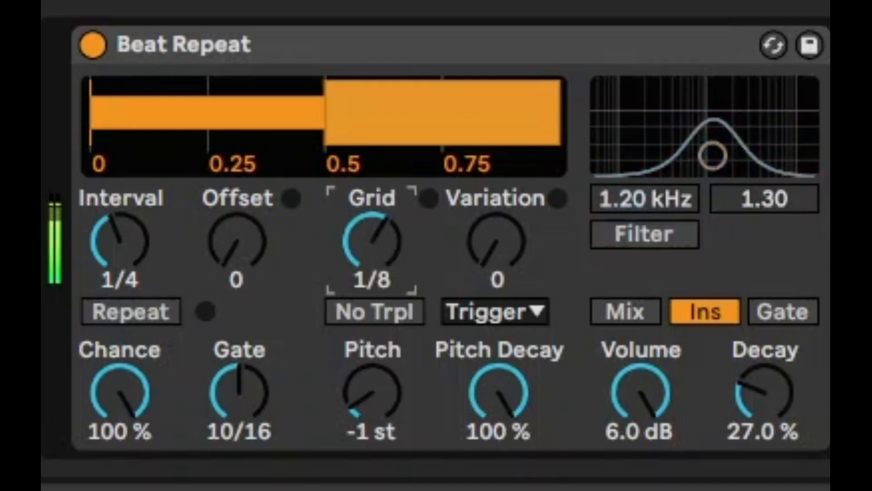
drag(372, 241, 372, 261)
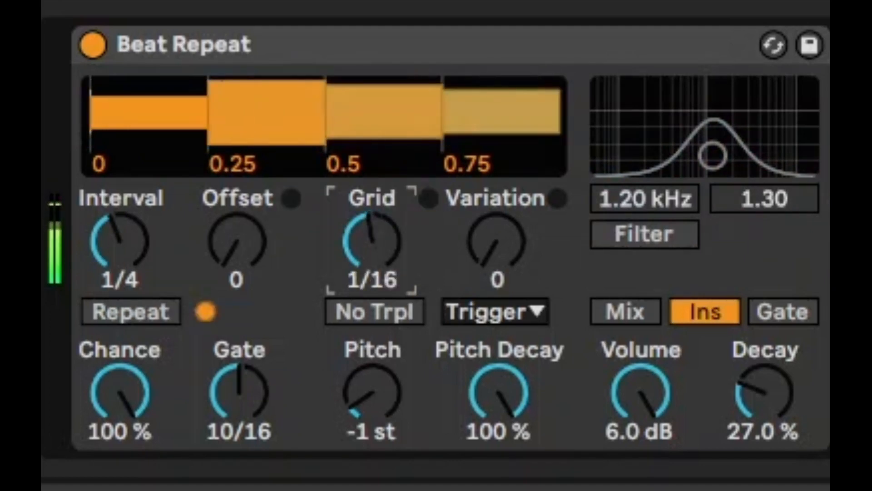
drag(765, 392, 764, 408)
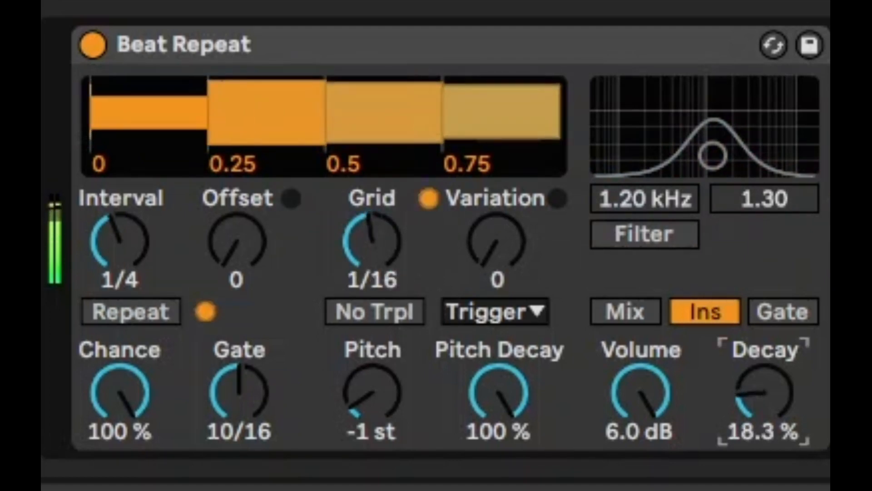
mouse_move(641, 392)
mouse_down()
mouse_move(640, 411)
mouse_move(640, 393)
mouse_up()
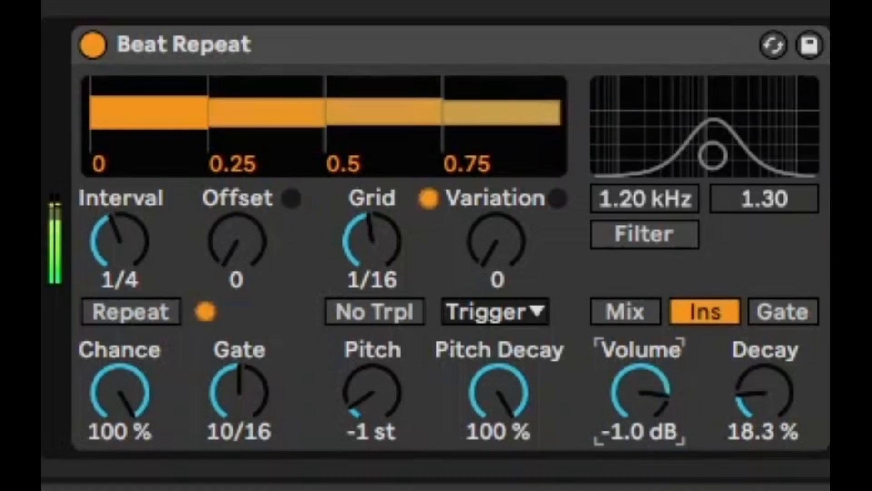
Step: Try a Variation of 1 with the Pitch at -2 st and the Pitch Decay at 20.6 %
click(497, 241)
drag(496, 241, 497, 236)
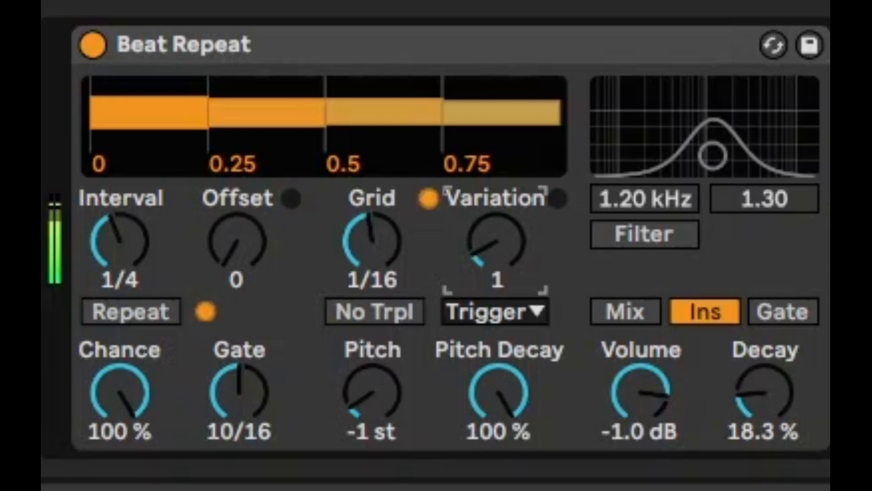
drag(496, 236, 496, 236)
drag(373, 391, 372, 385)
drag(498, 392, 499, 428)
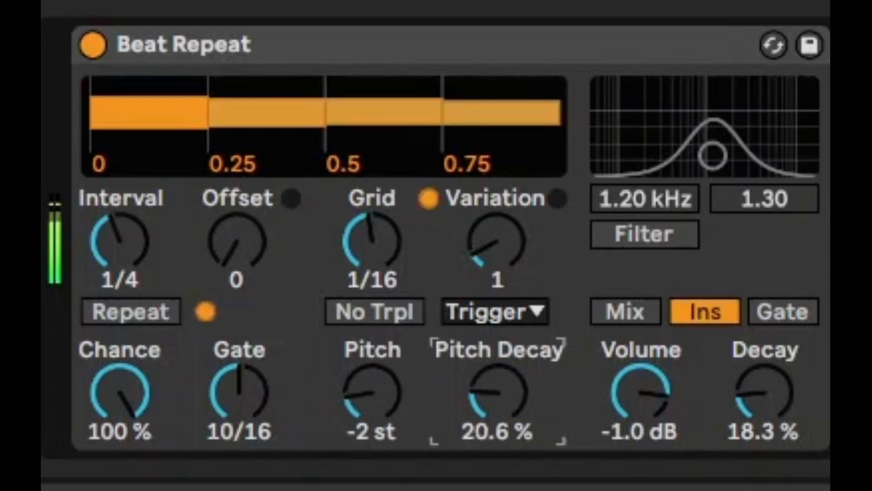
Step: Set the Pitch to -1 st, the Pitch Decay to 9.52 % and the Variation to 0
click(373, 391)
mouse_move(373, 392)
mouse_down()
mouse_move(373, 408)
mouse_move(373, 397)
mouse_up()
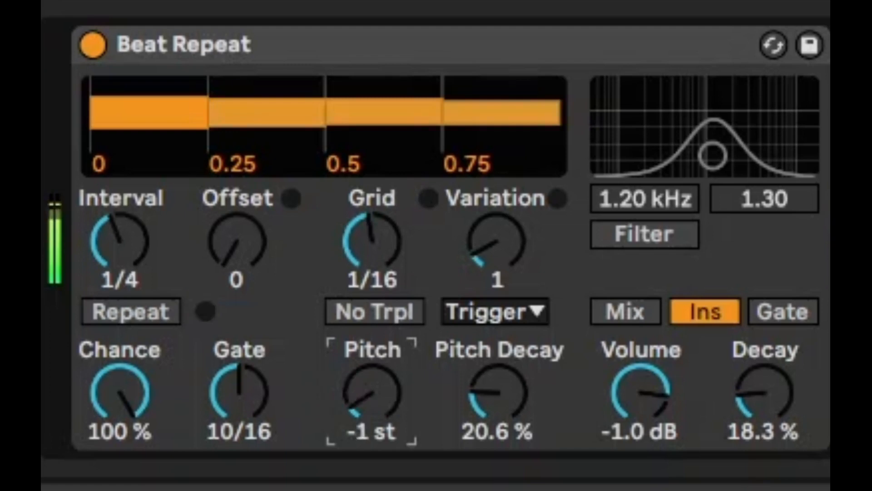
drag(498, 394, 498, 407)
drag(497, 241, 497, 250)
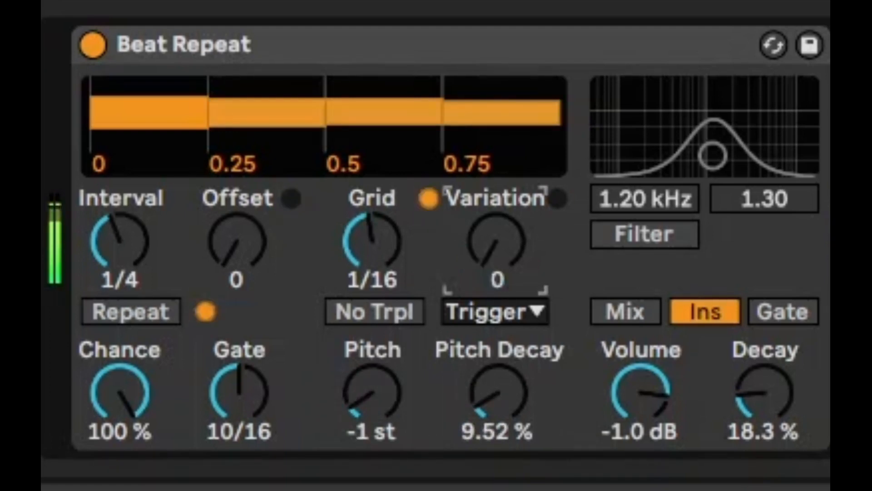
Step: Set the Grid to 1/6 and the repeat Decay to 11.1 %
click(373, 240)
drag(372, 241, 373, 227)
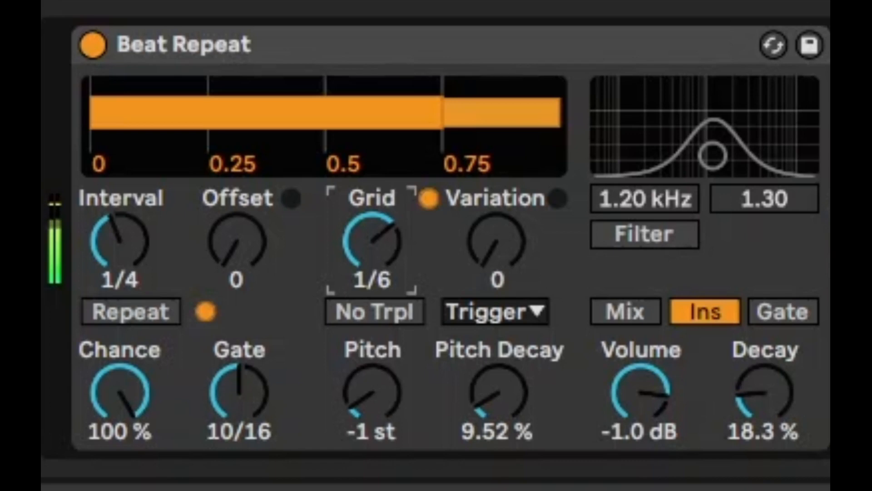
mouse_move(764, 393)
mouse_down()
mouse_move(764, 340)
mouse_move(764, 400)
mouse_up()
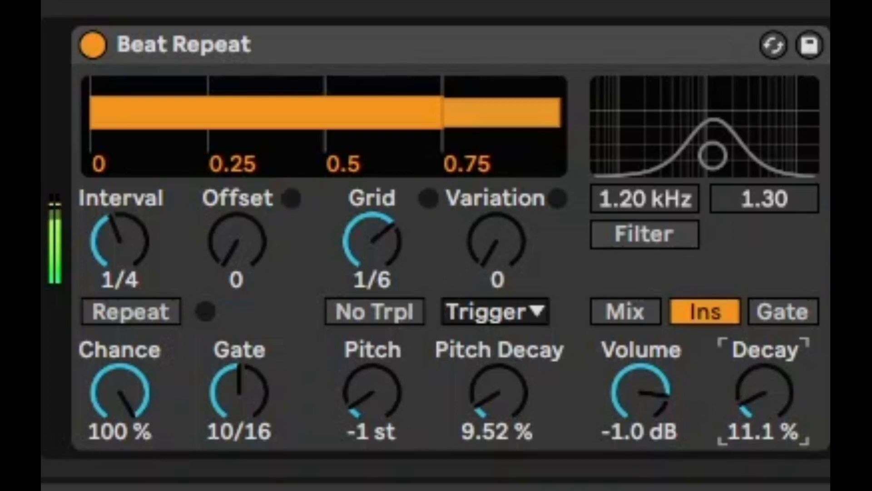
Step: Shorten the Gate to 7/16, keeping the Pitch at -1 st
mouse_move(372, 392)
mouse_down()
mouse_move(372, 410)
mouse_move(372, 398)
mouse_up()
click(239, 393)
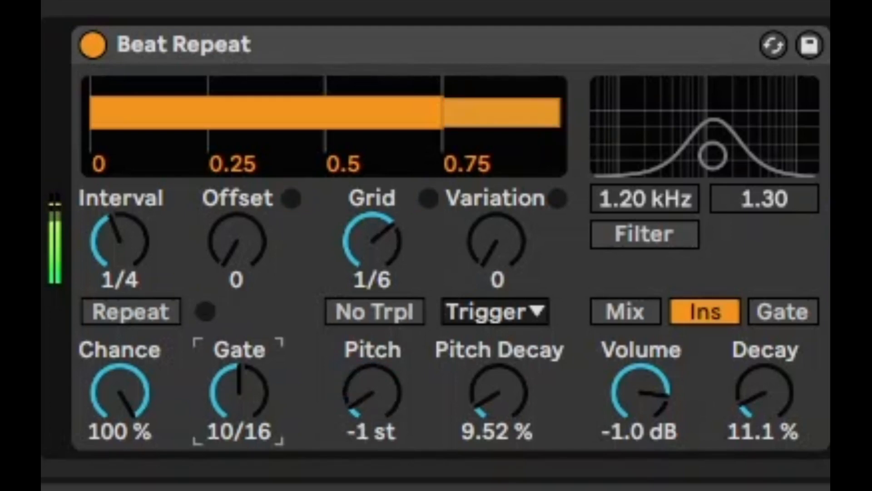
mouse_move(239, 392)
mouse_down()
mouse_move(238, 402)
mouse_move(239, 384)
mouse_move(239, 397)
mouse_up()
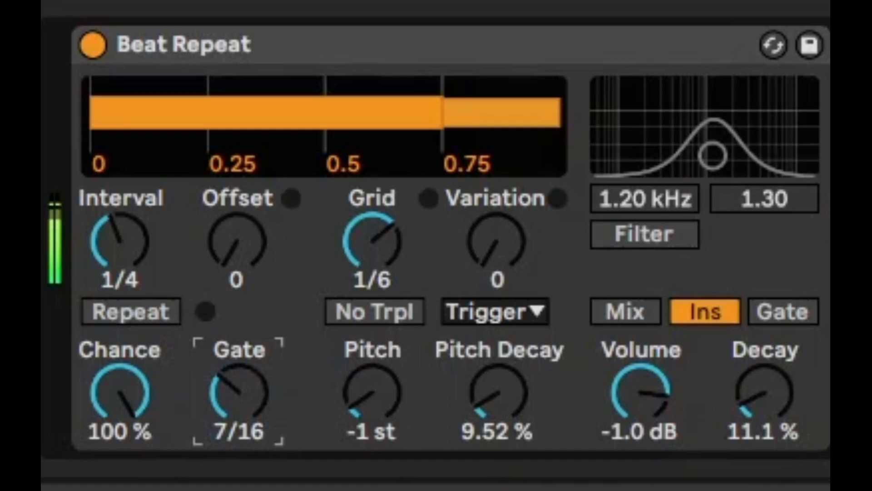
Step: Try an Interval of 1 Bar and return it to 1/4
click(120, 241)
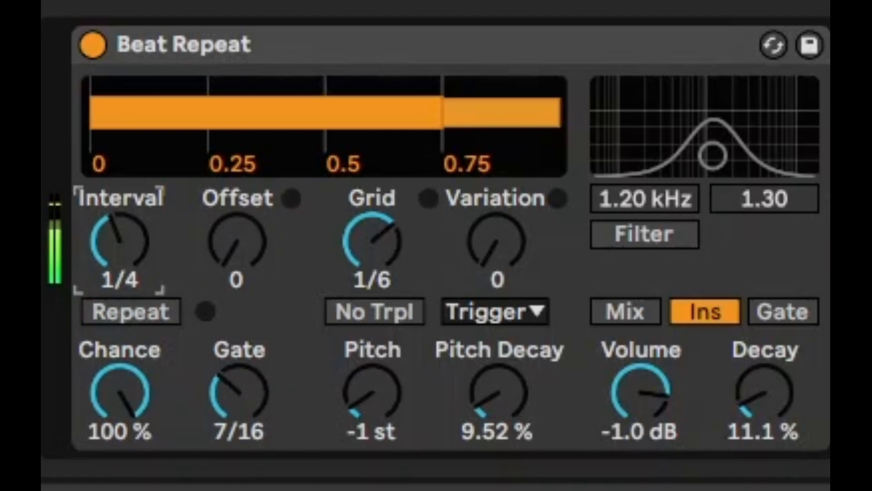
drag(120, 240, 120, 230)
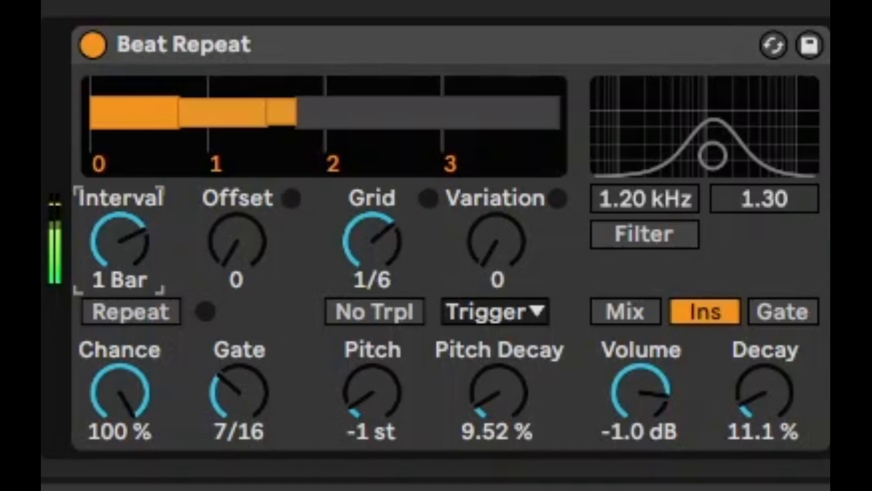
mouse_move(120, 240)
mouse_down()
mouse_move(119, 258)
mouse_move(120, 249)
mouse_up()
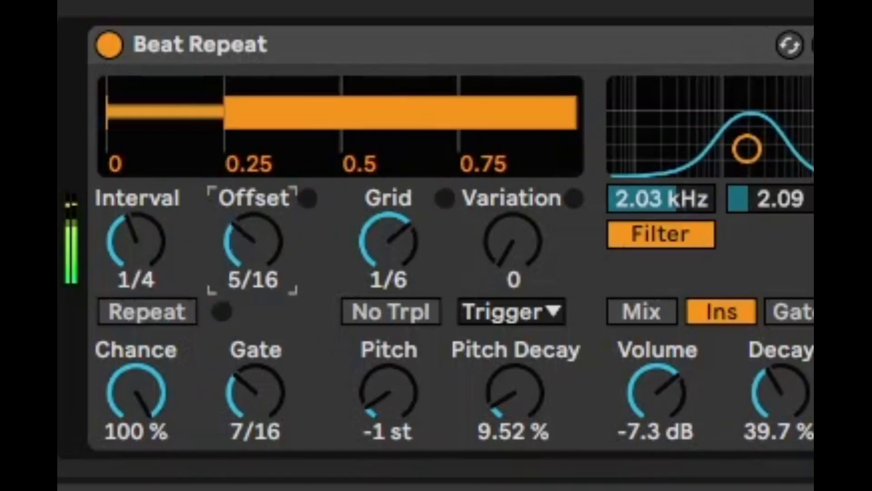
Step: Set the Offset to 4/16 and the Grid to 1/32
drag(237, 240, 237, 245)
drag(372, 240, 388, 254)
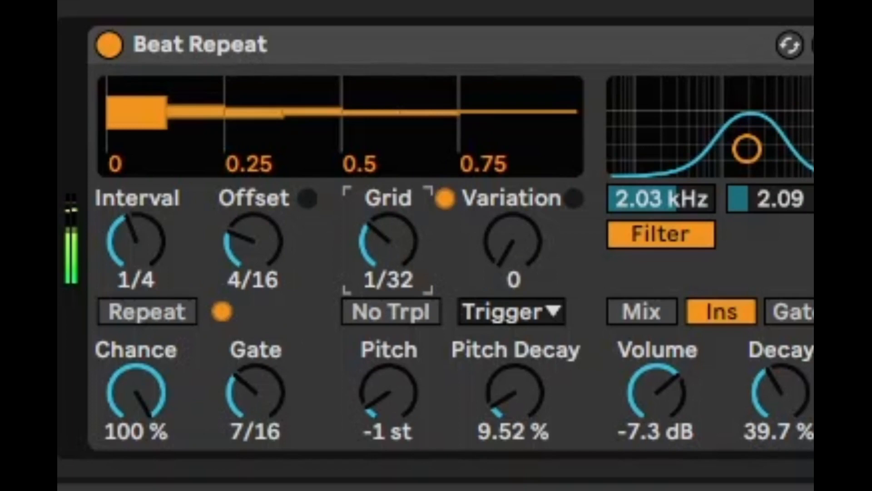
Step: Set the repeat Decay to 43.7 %, try the Gate output mode and settle on Mix
drag(780, 391, 780, 420)
click(790, 311)
click(642, 312)
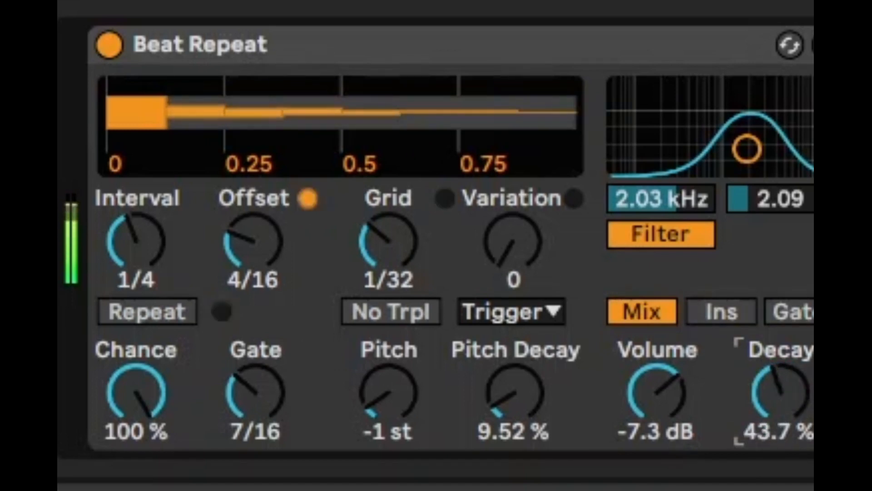
Step: Set the Grid to 1/16 and the Variation to 4
click(388, 240)
drag(388, 241, 388, 230)
click(513, 241)
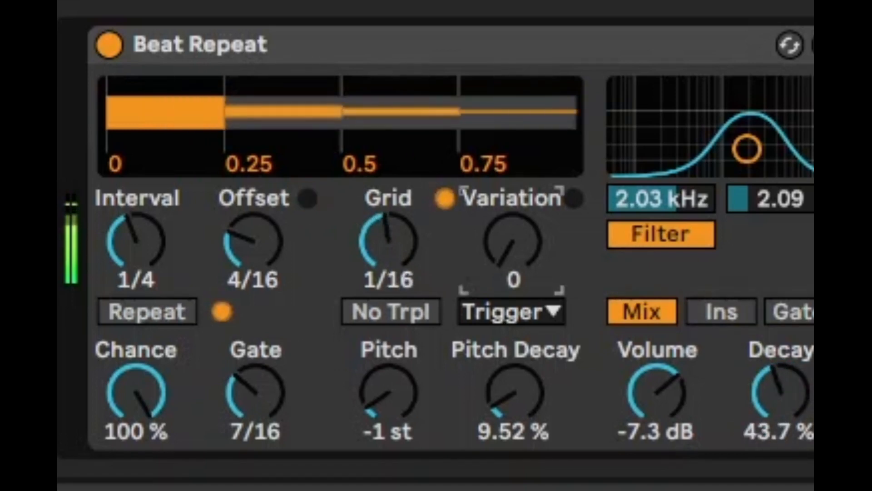
mouse_move(388, 241)
mouse_down()
mouse_move(388, 252)
mouse_move(388, 241)
mouse_up()
drag(514, 241, 513, 224)
Step: Compare the repeats with and without triplet grid divisions, leaving triplets excluded
click(390, 311)
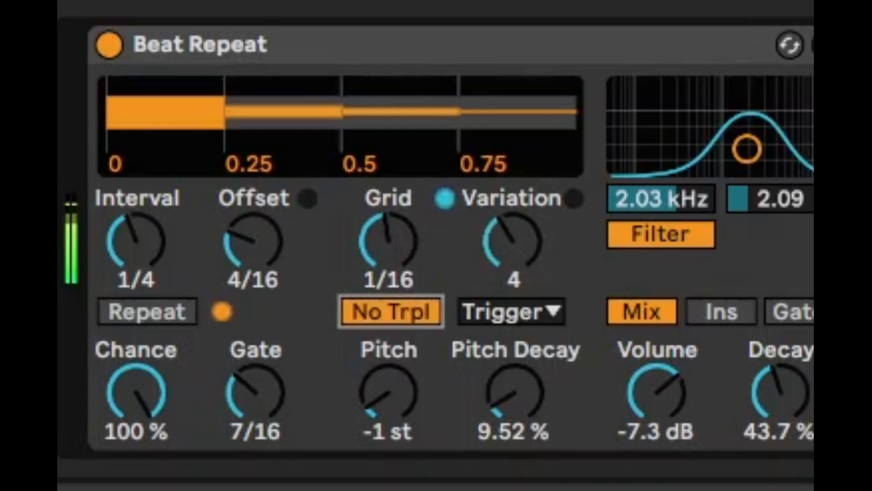
click(390, 312)
click(390, 312)
Step: Set the Pitch to -3 st and the Pitch Decay to 16.7 %
drag(515, 393, 514, 379)
drag(388, 393, 388, 397)
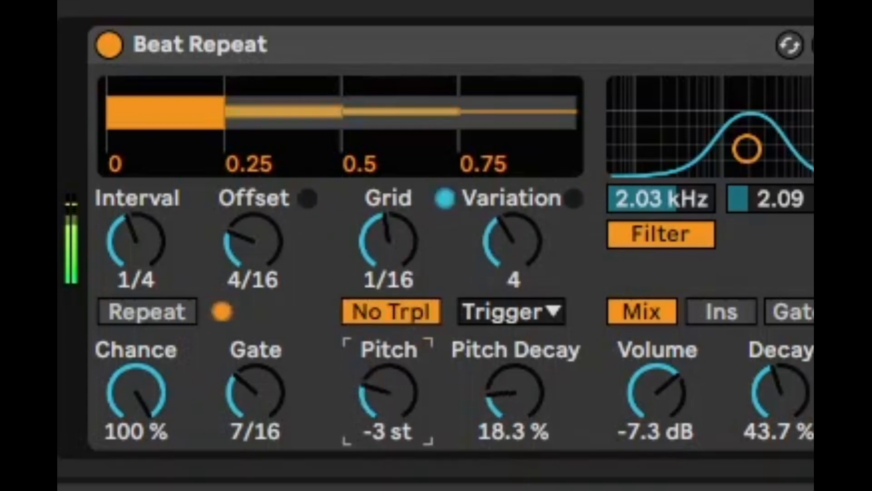
drag(514, 393, 514, 395)
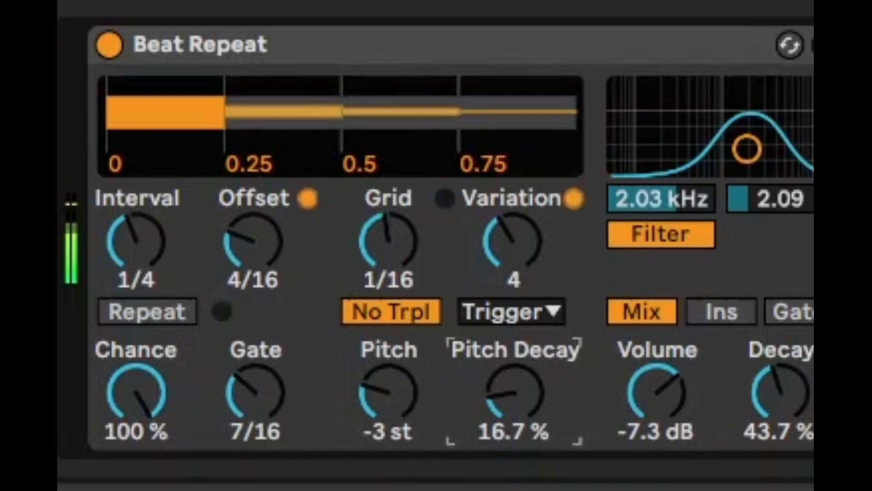